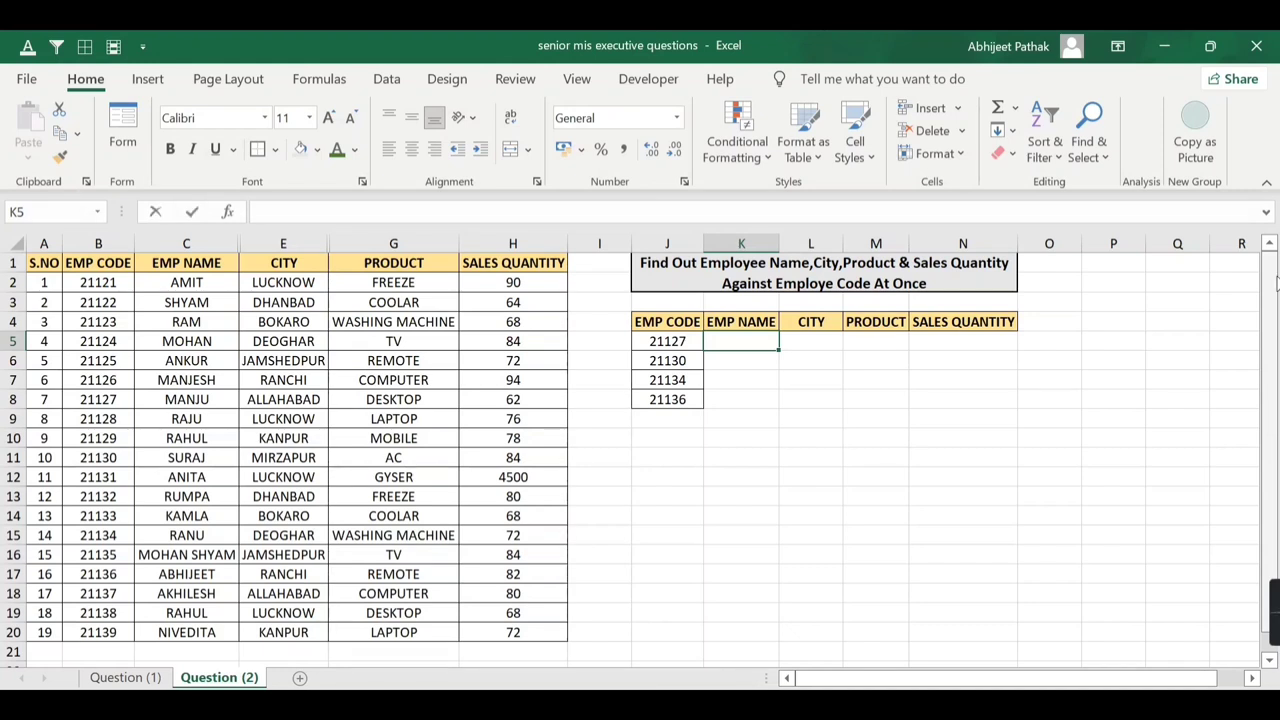
Start a VLOOKUP formula in K5 with the employee code in J5 as the lookup value
text(=vlo)
key(Tab)
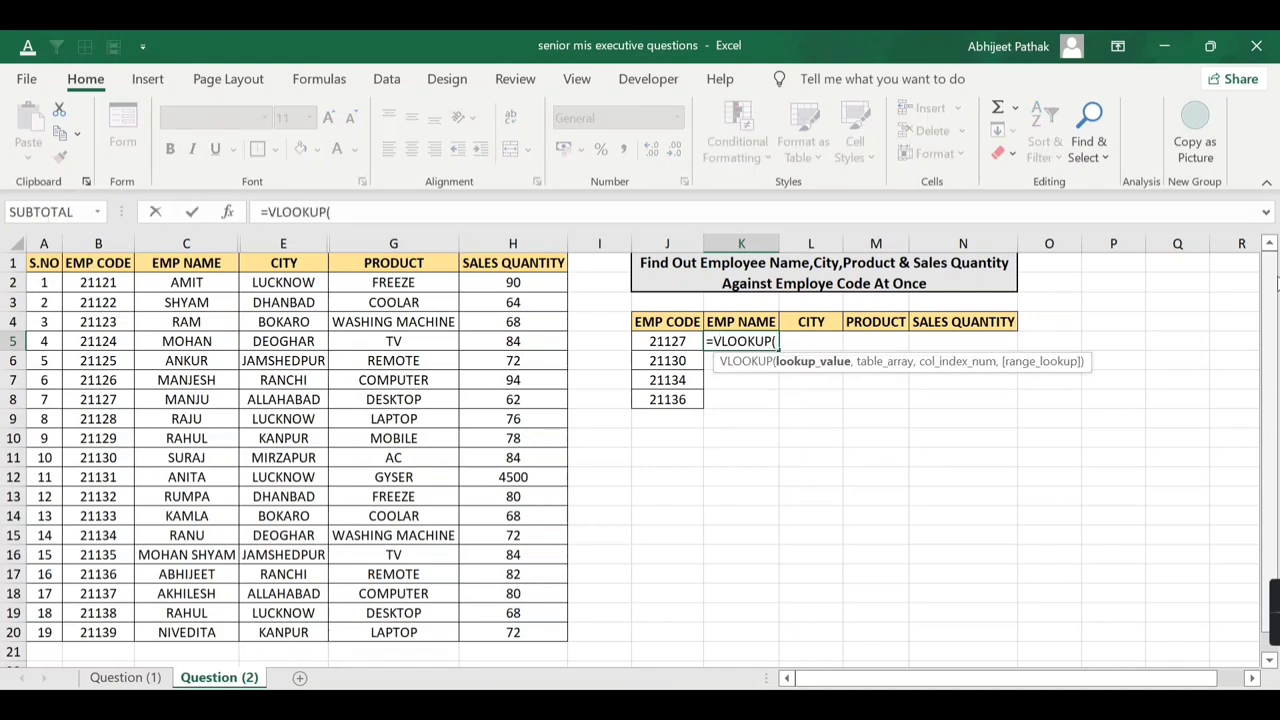
key(Left)
text(,)
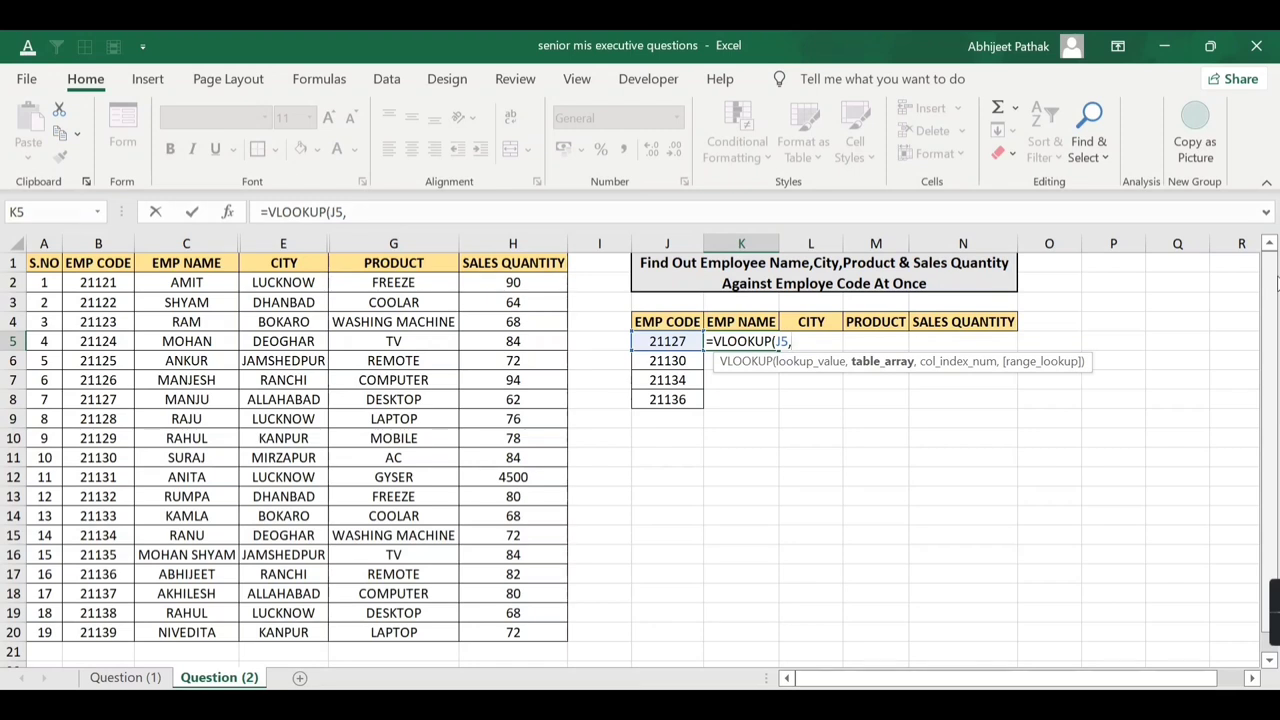
Set the VLOOKUP's table array to B1:H20, from the EMP CODE column through SALES QUANTITY
key(ctrl+Left)
key(ctrl+Left)
key(ctrl+Left)
key(Up)
key(Up)
key(Up)
key(Up)
key(Right)
key(ctrl+shift+Right)
key(ctrl+shift+Down)
text(,)
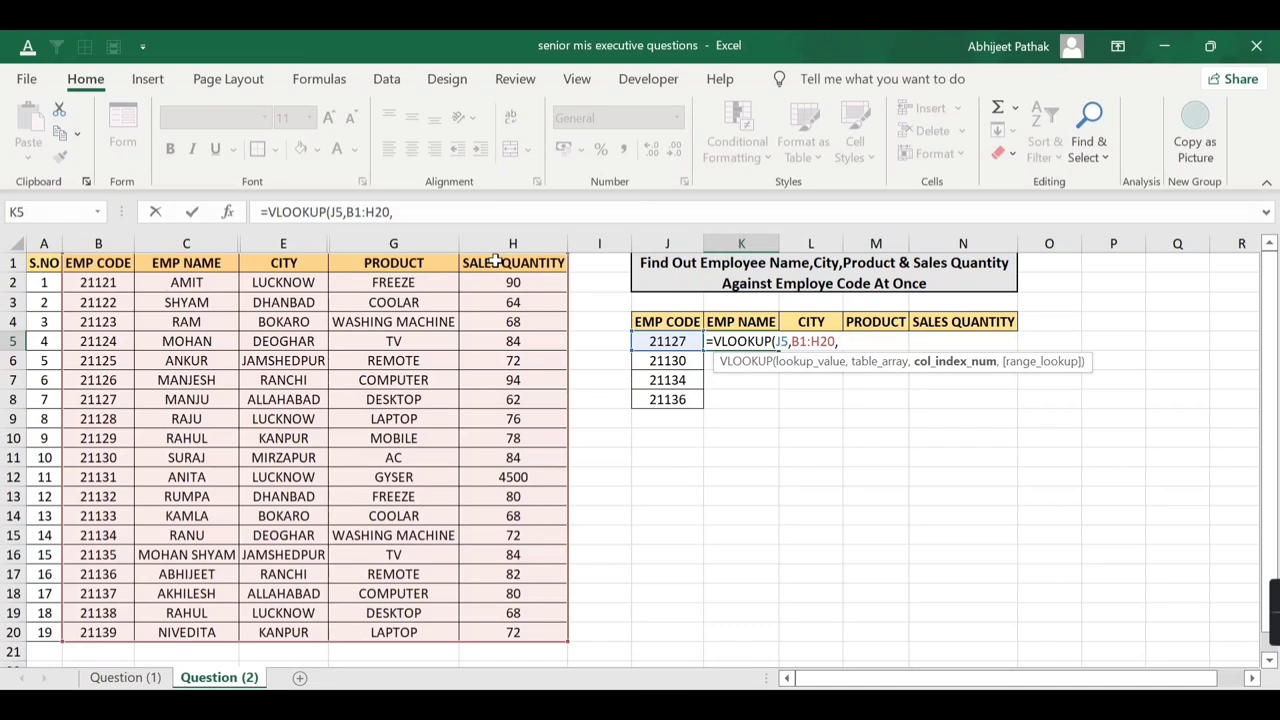
Complete the VLOOKUP with column indexes {2,3,4,5} and match type 0, and enter it as an array formula across K5:N5
text(,5},0))
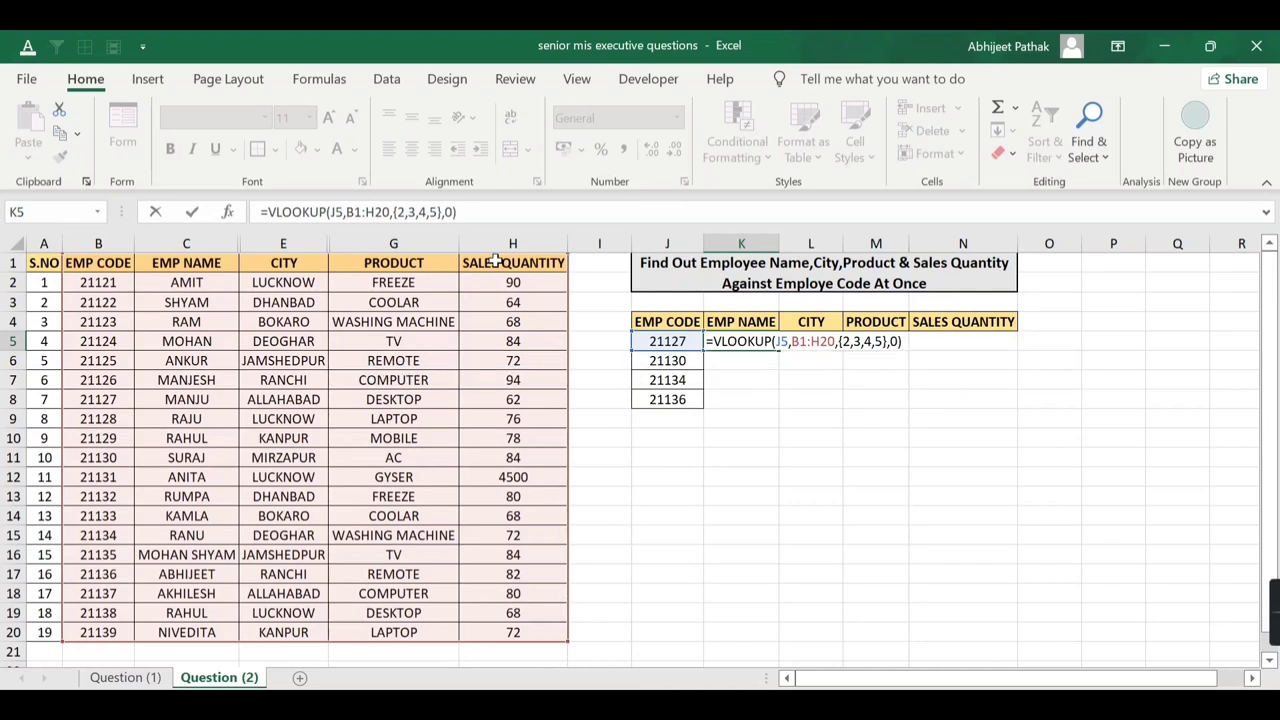
key(ctrl+shift+Return)
drag(750, 340, 958, 340)
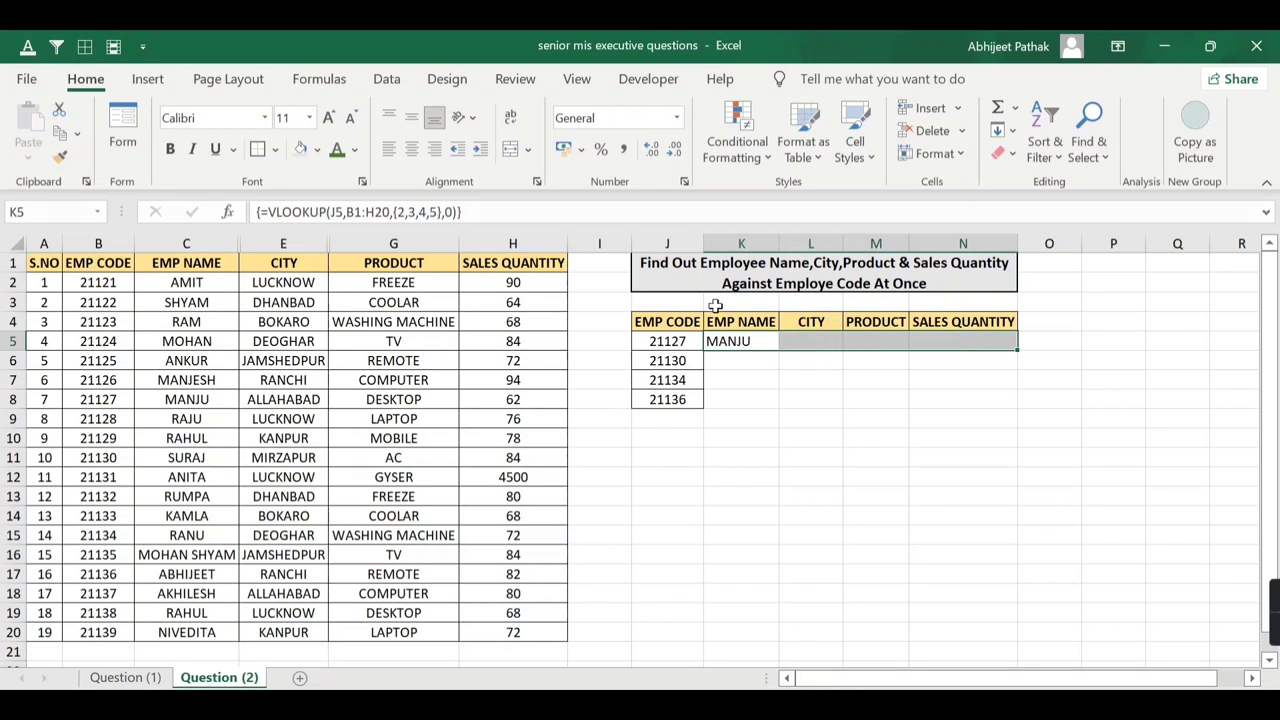
click(378, 211)
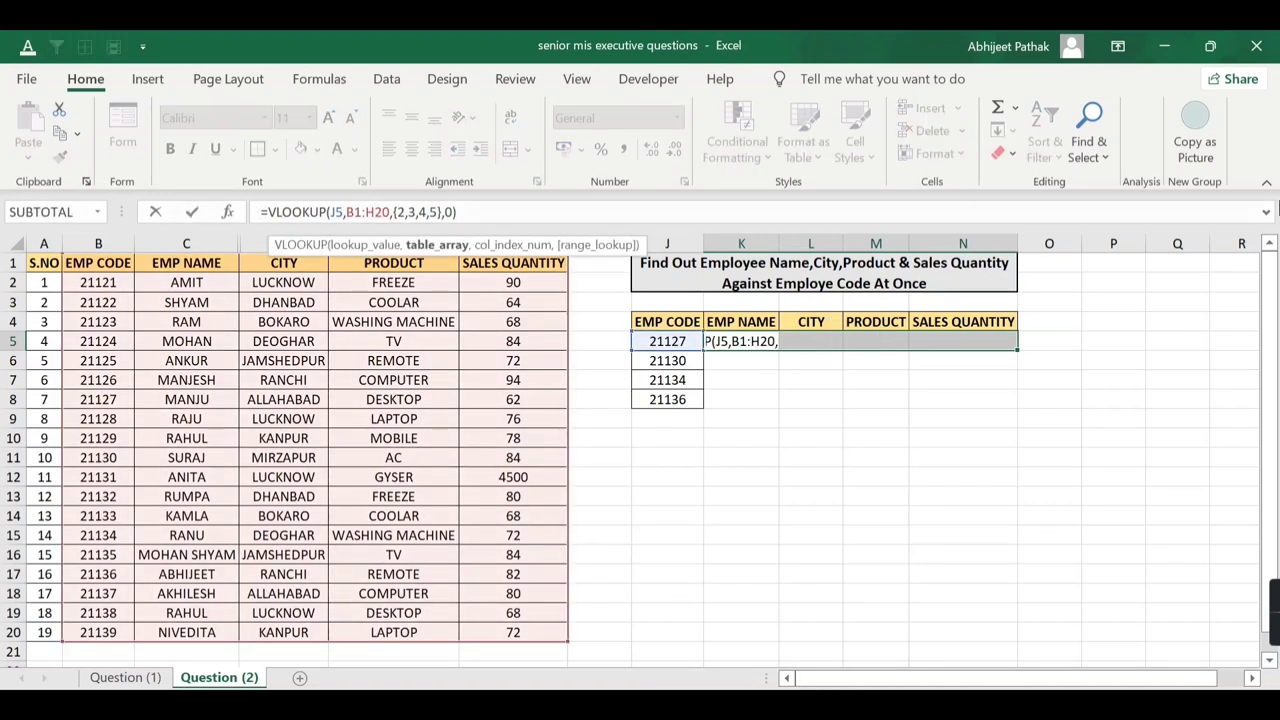
key(ctrl+shift+Return)
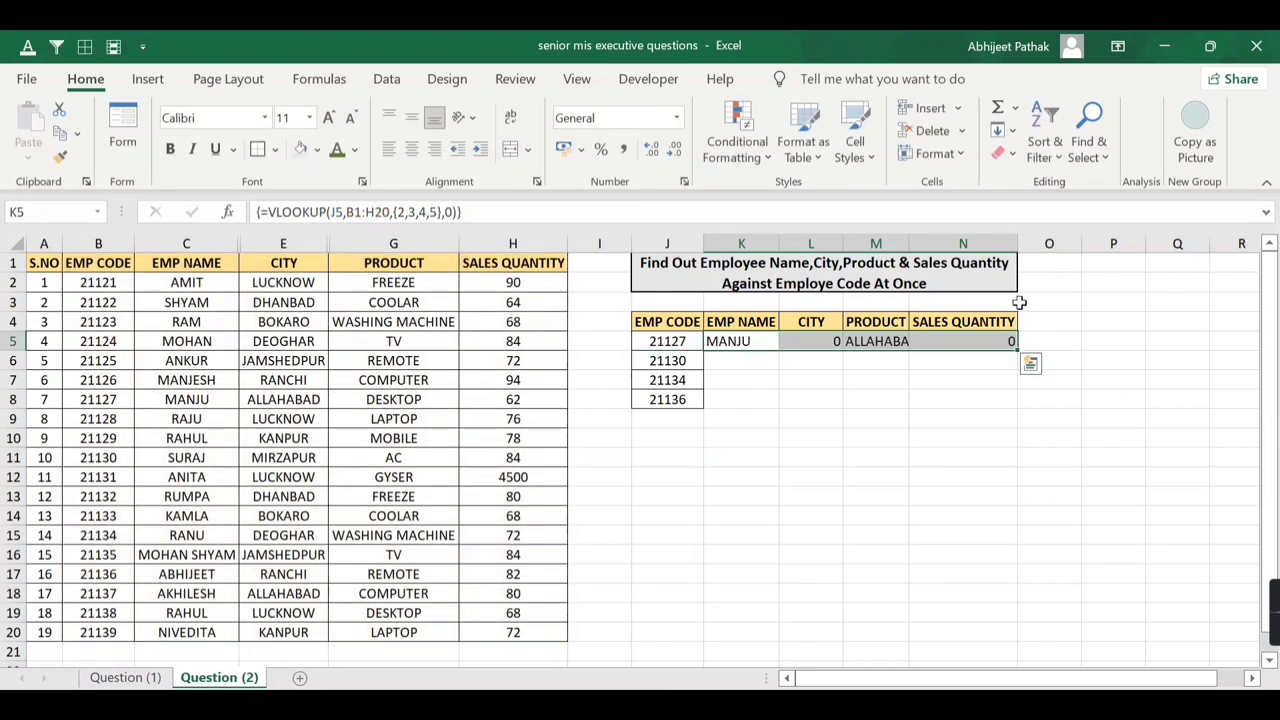
Examine the values returned in row 5 of the result table against the source table's columns
click(810, 343)
click(1005, 345)
click(729, 342)
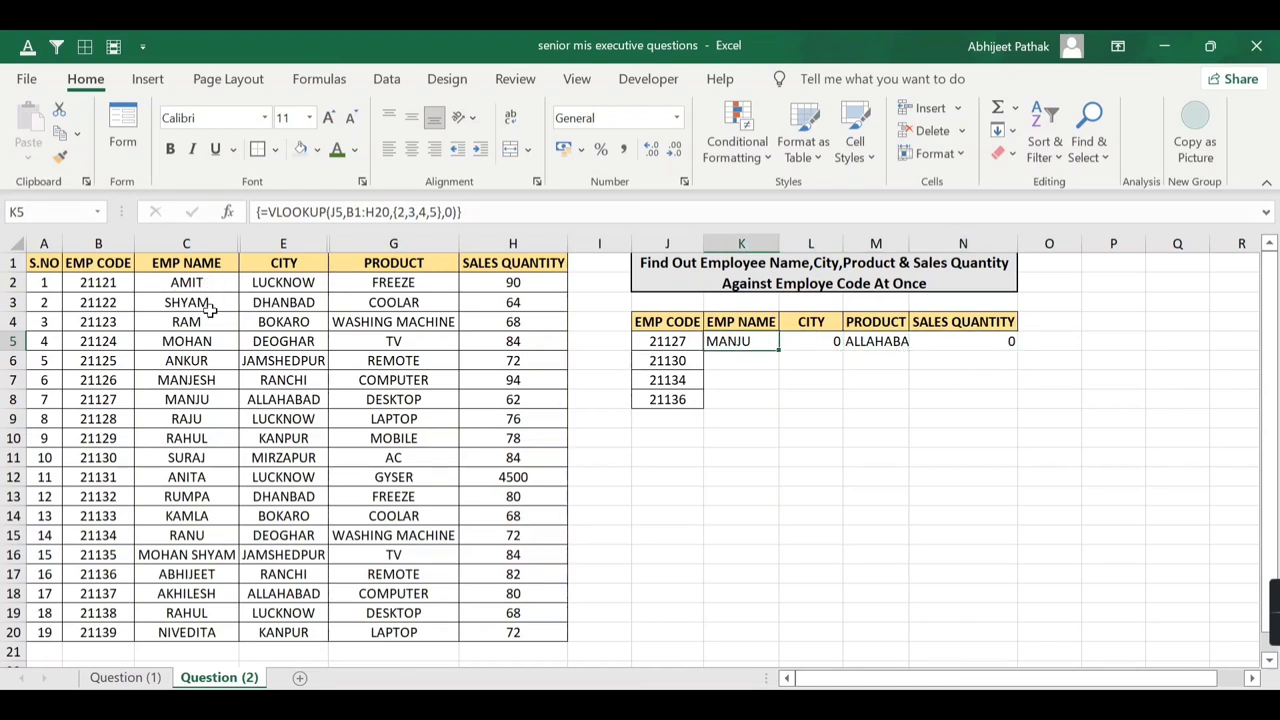
click(810, 341)
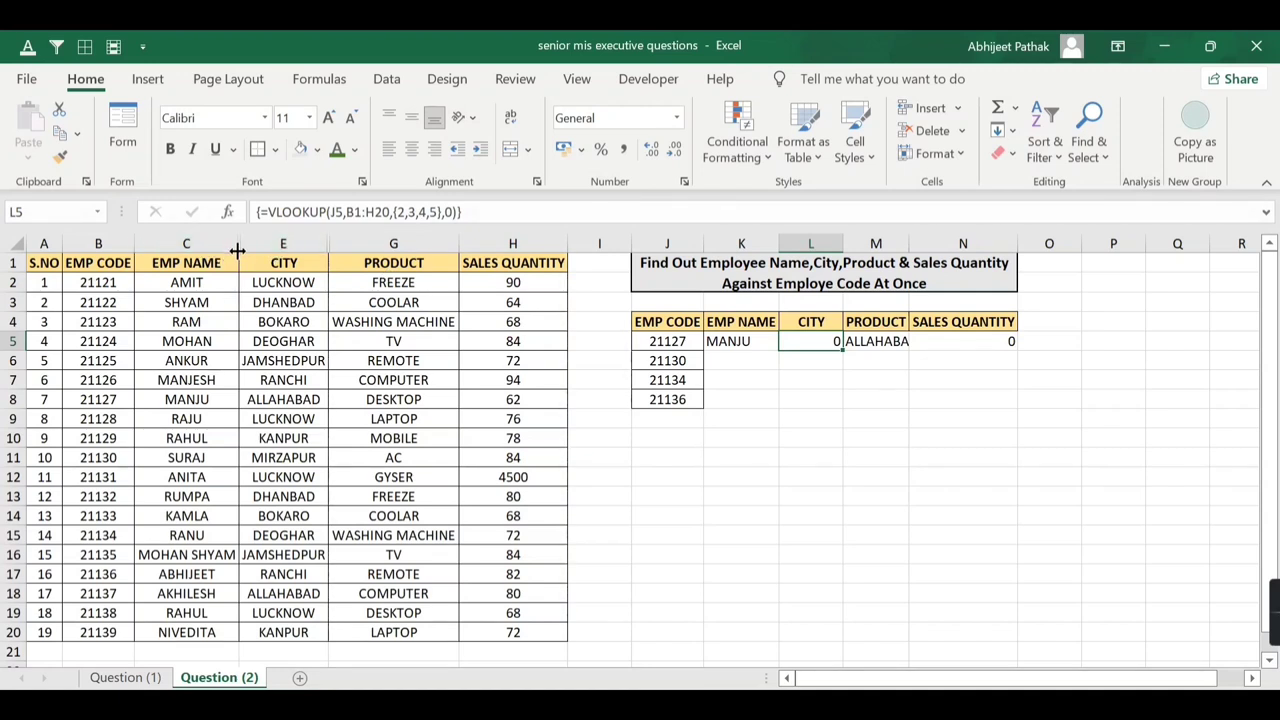
key(Right)
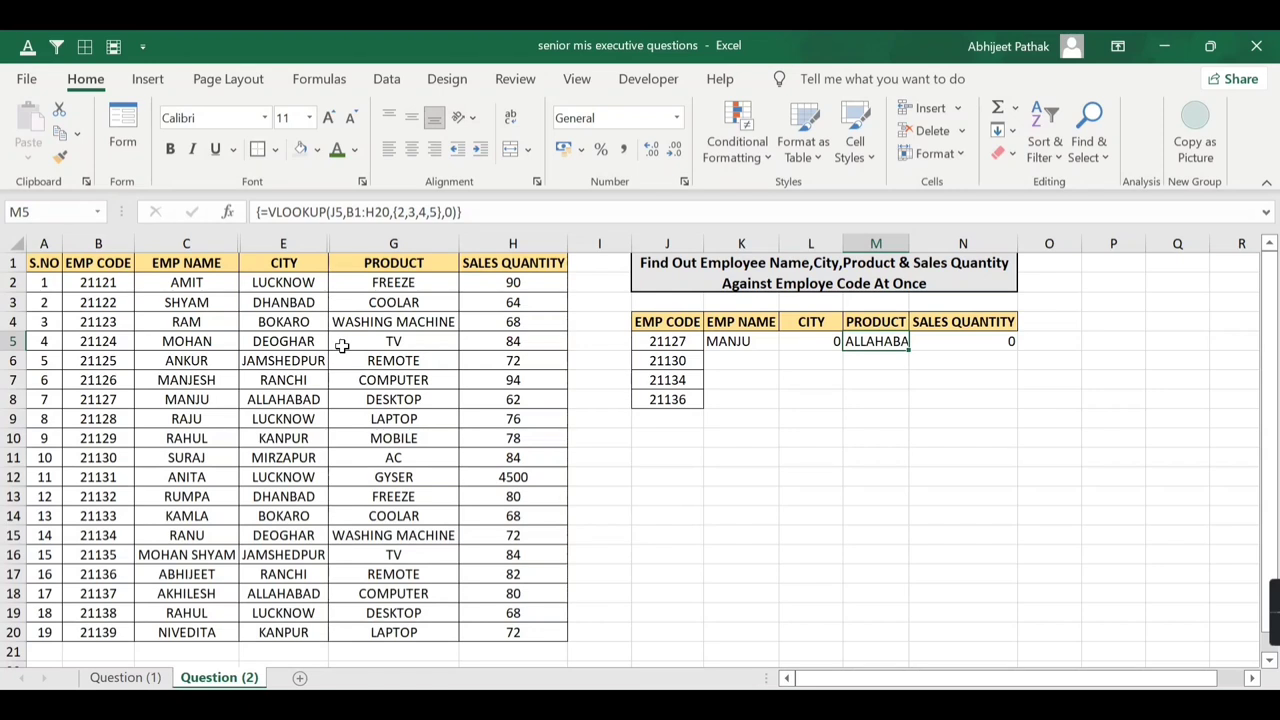
Change the column indexes in the K5:N5 array formula to {2,4,6,7} and re-enter it as an array formula
drag(741, 341, 963, 341)
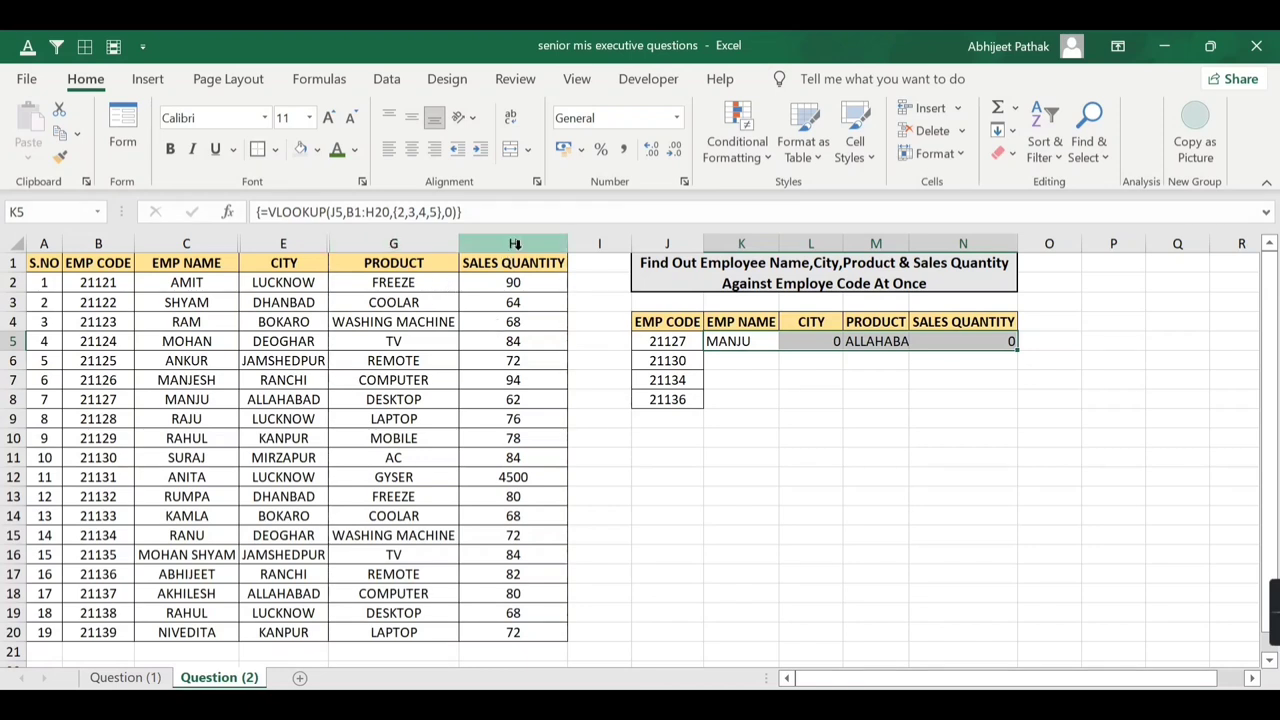
click(411, 208)
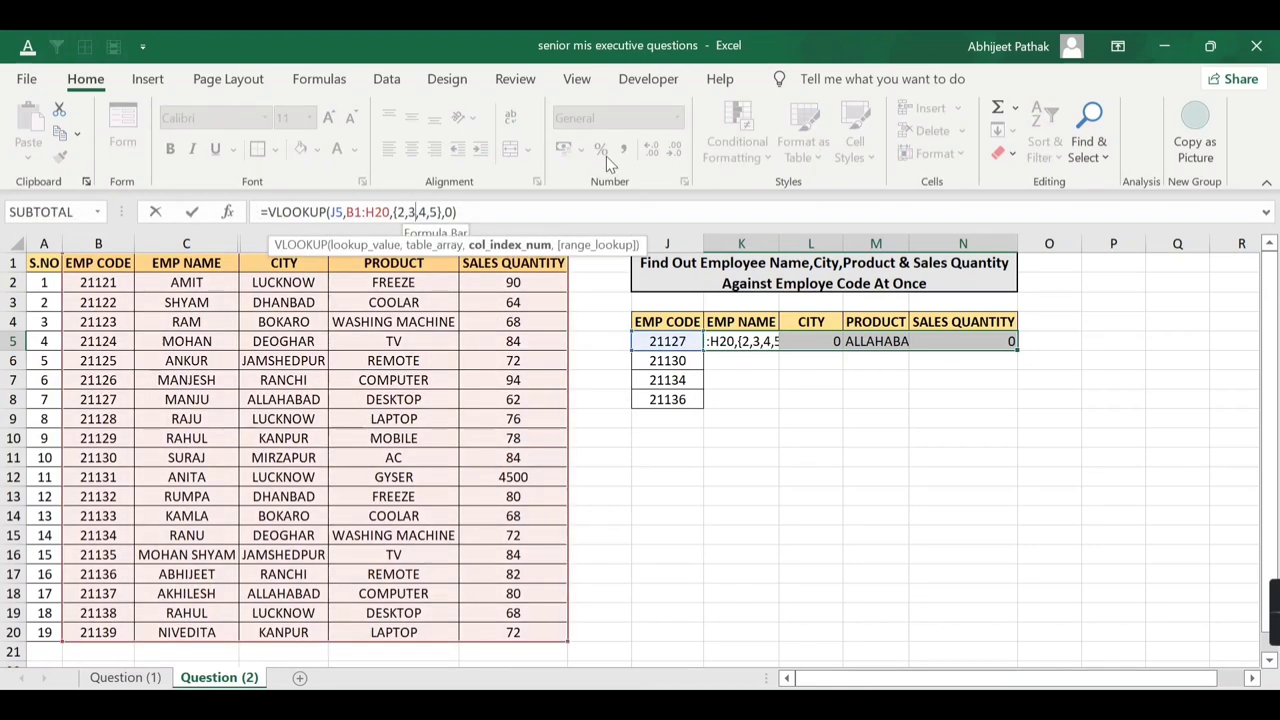
key(BackSpace)
text(4)
key(Right)
key(Right)
key(BackSpace)
text(6)
key(Right)
key(Right)
key(BackSpace)
text(7)
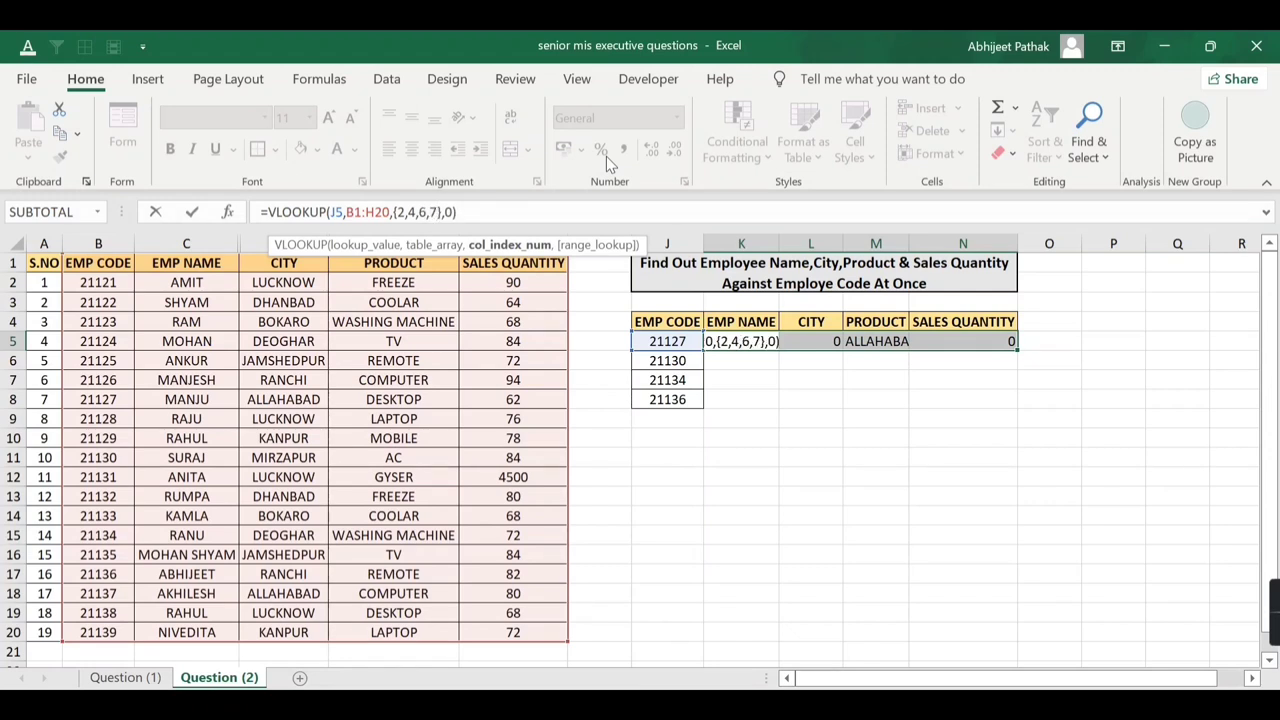
key(ctrl+shift+Return)
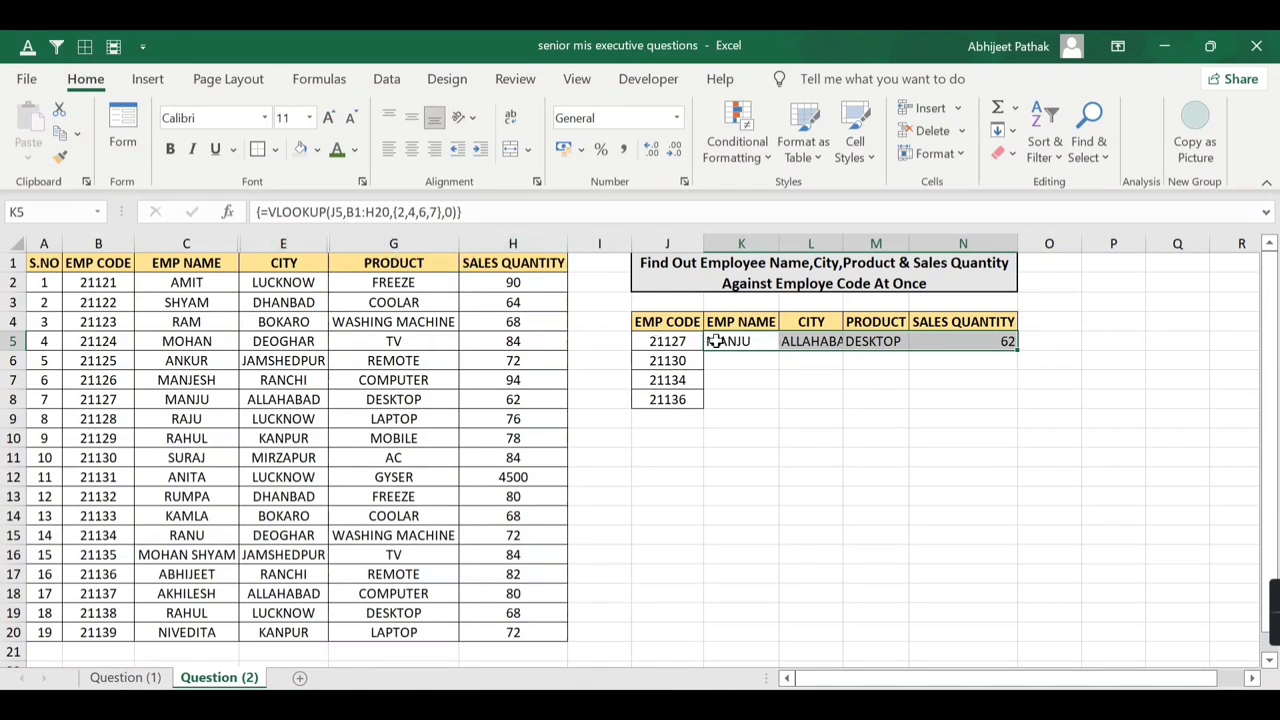
Clear K5:N5 and start a new VLOOKUP across that range with J5 as the lookup value
drag(722, 341, 948, 341)
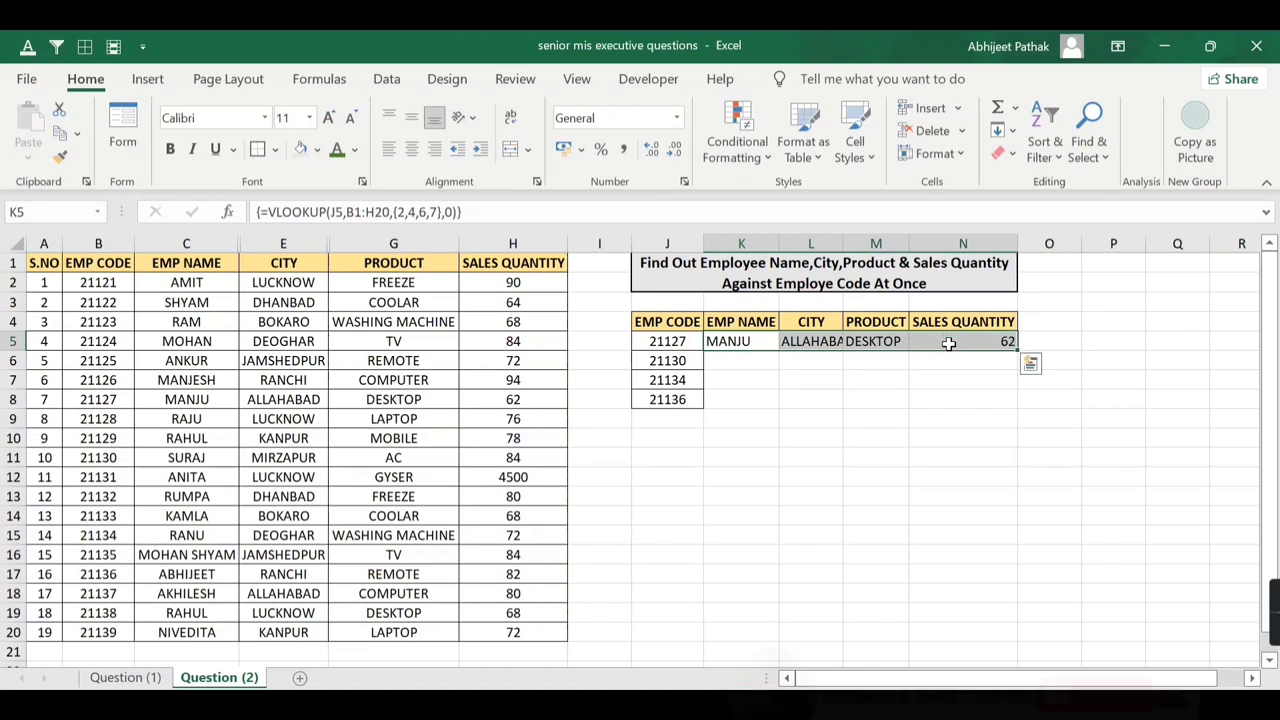
key(Delete)
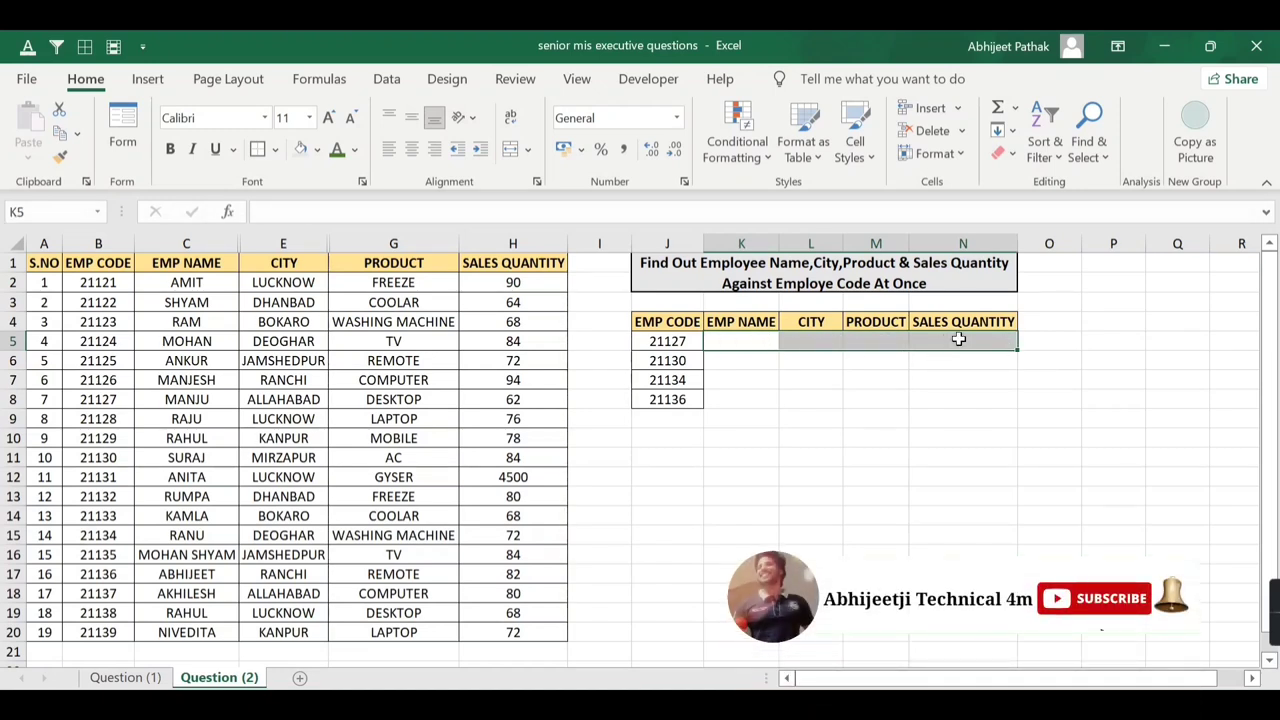
drag(740, 341, 933, 346)
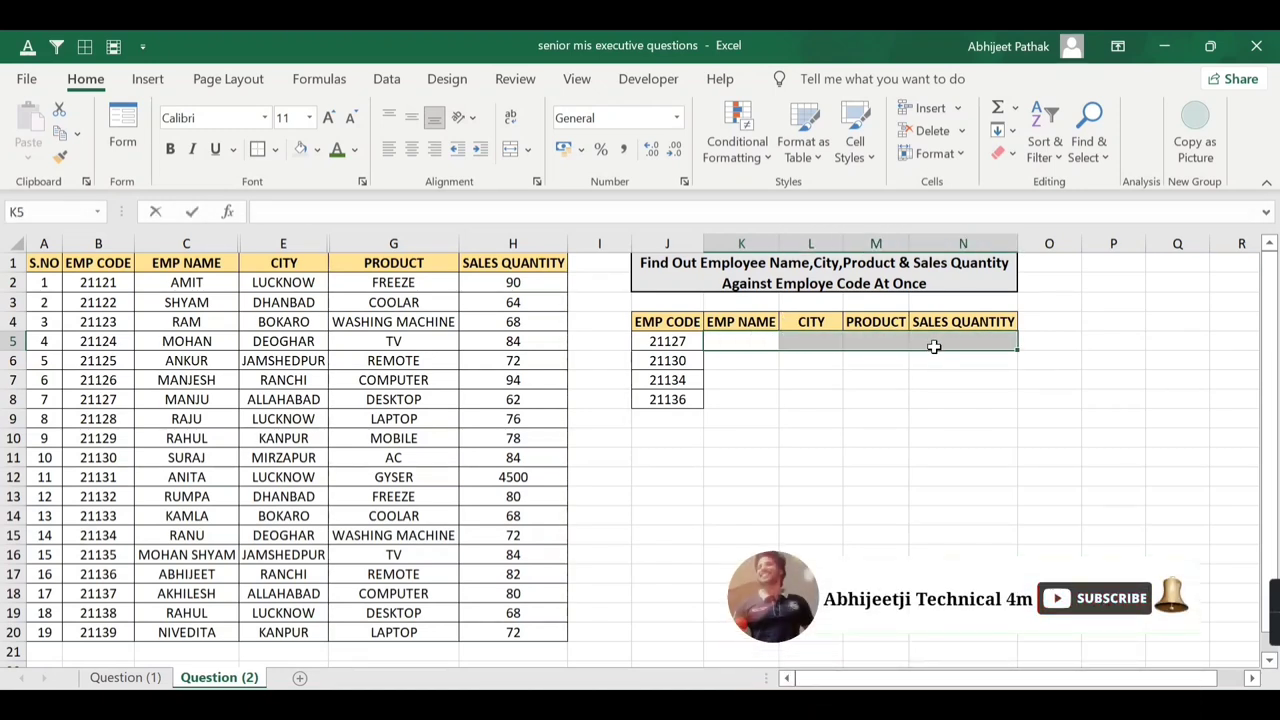
text(=VLOOKUP()
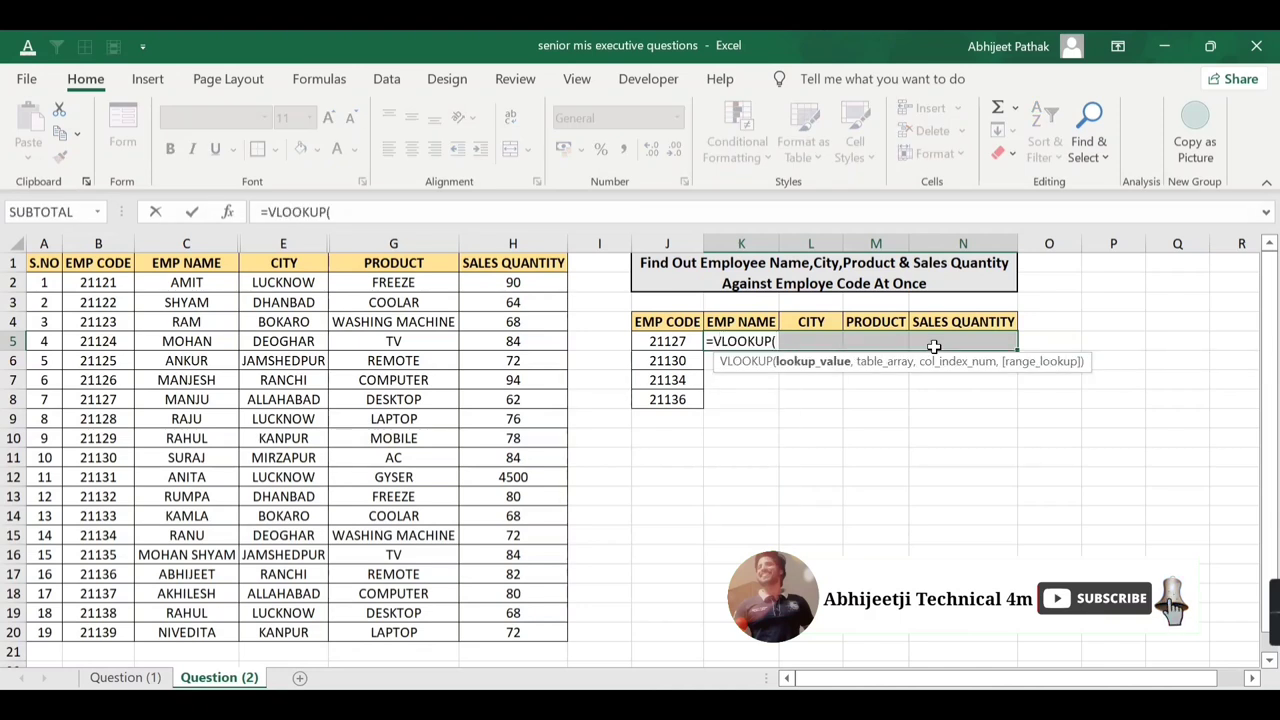
key(Left)
text(,)
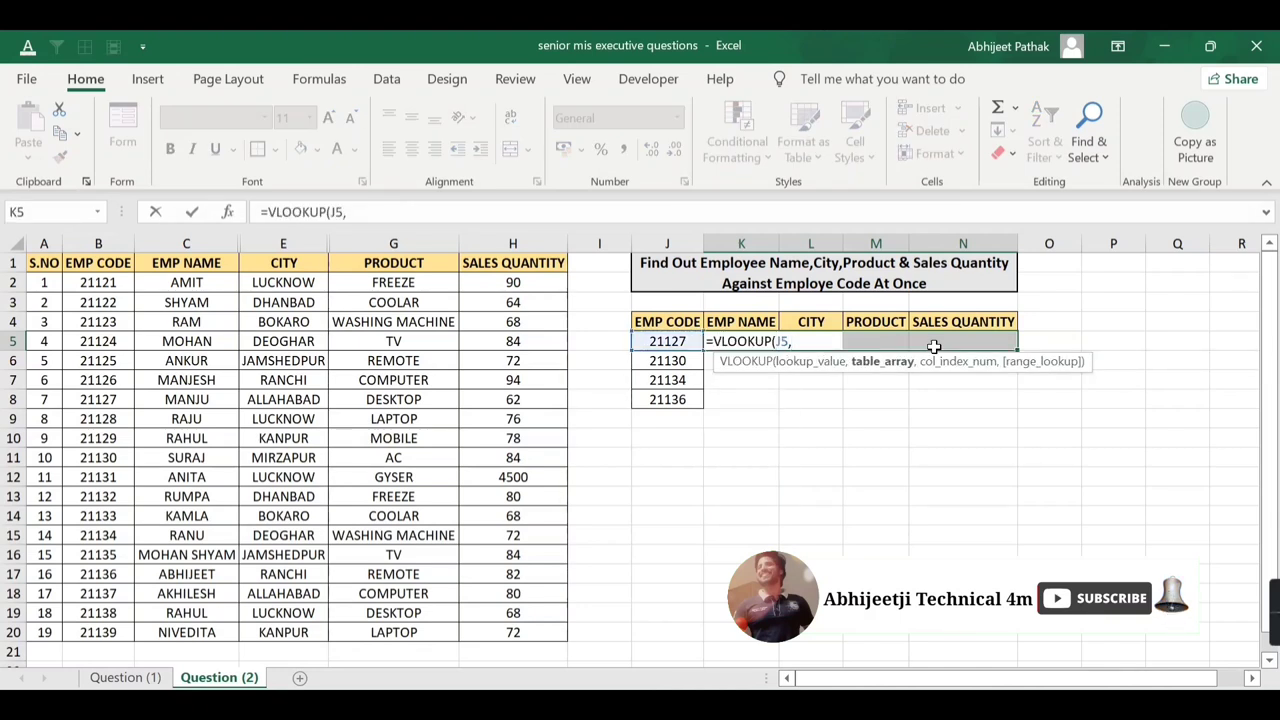
Nest a CHOOSE function with the index array {1,2,3,4,5} as the VLOOKUP's table array
text(choose)
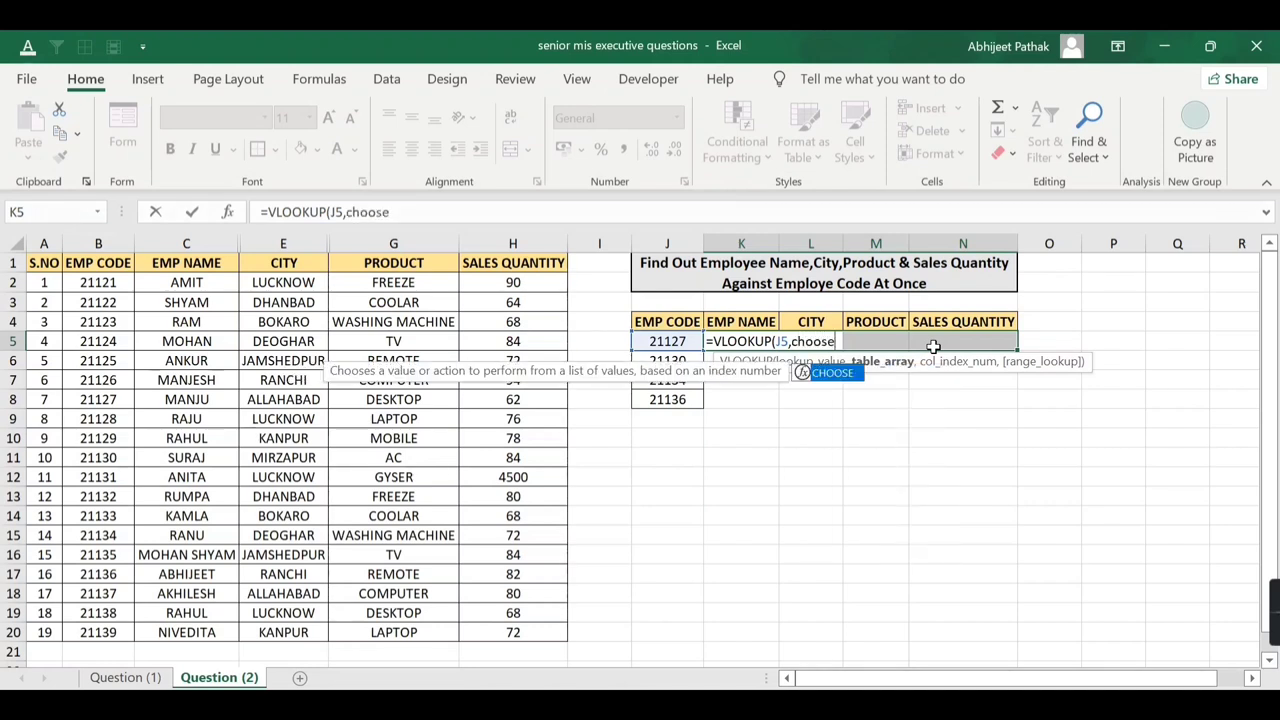
key(Tab)
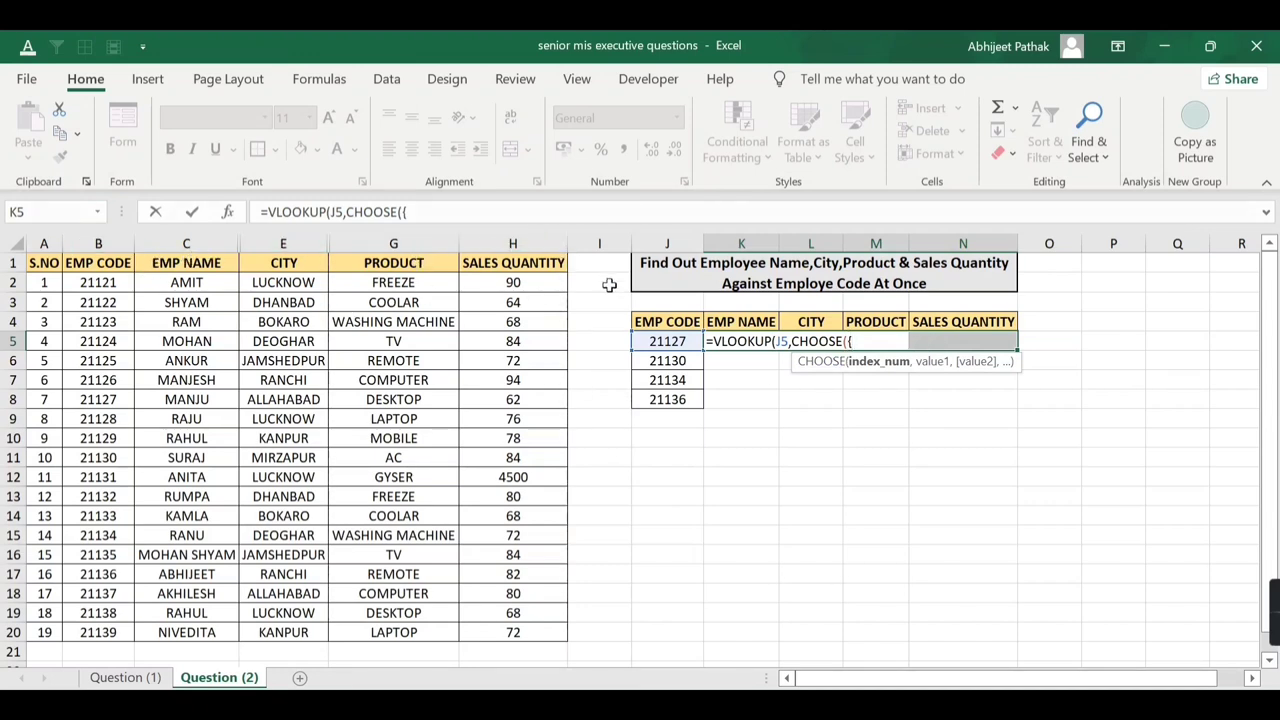
text({1,2,3,4,5)
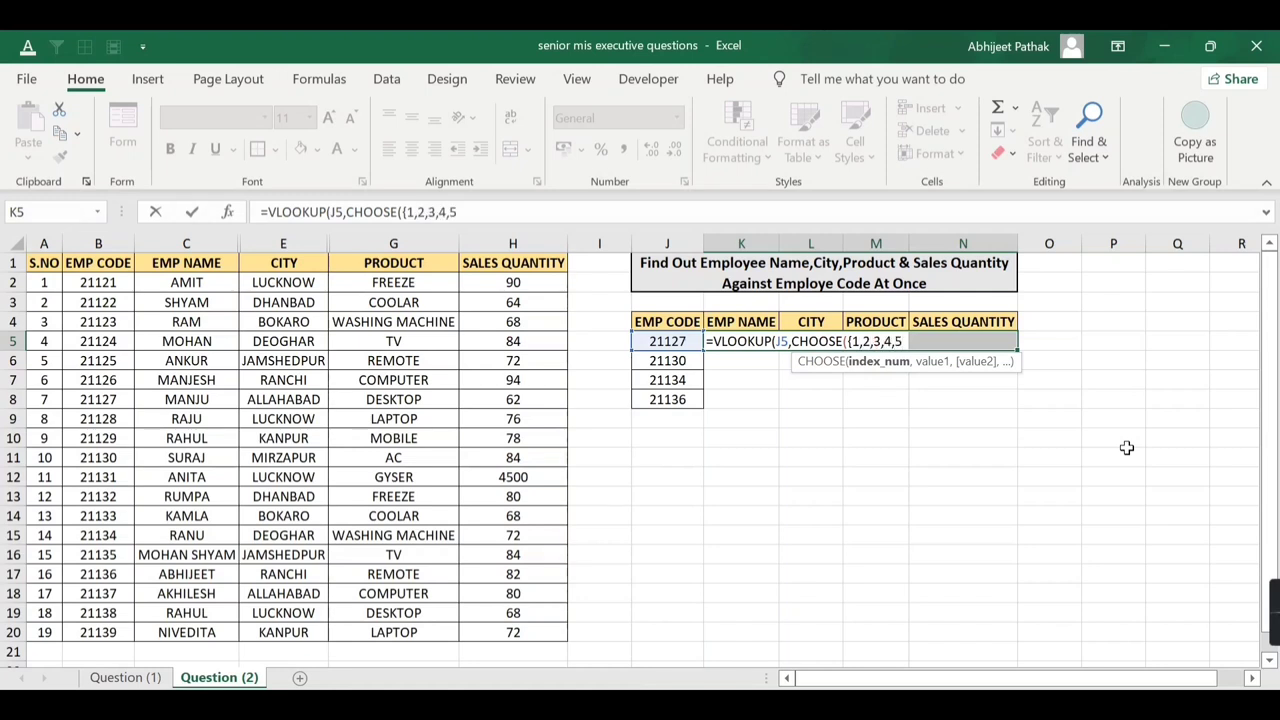
text(},)
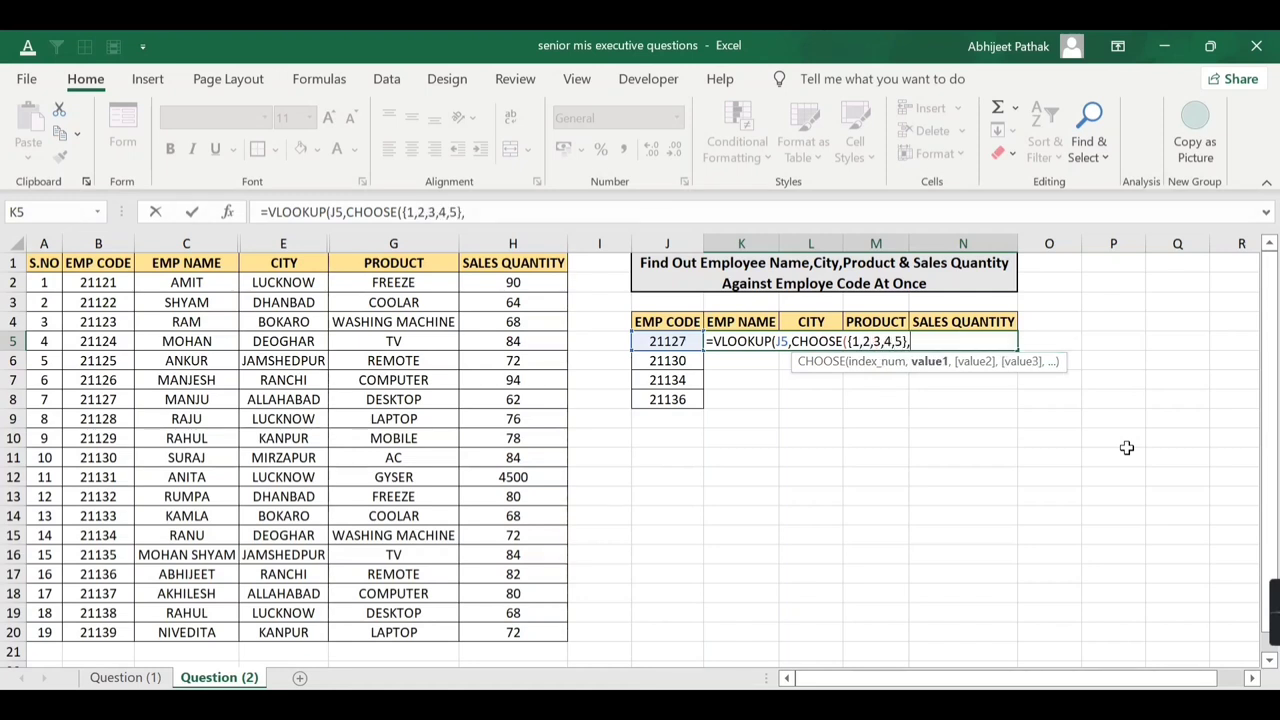
Add the employee code range B1:B20 and the employee name range C1:C20 as the first two CHOOSE values
drag(98, 262, 98, 632)
text(,)
key(Left)
key(Left)
key(Up)
key(Up)
key(Up)
key(Up)
key(Left)
key(Left)
key(Left)
key(Left)
key(Left)
key(Left)
key(Right)
key(Right)
key(shift+Down)
key(shift+Down)
key(shift+Down)
key(shift+Down)
key(shift+Down)
key(shift+Down)
key(shift+Down)
key(shift+Down)
key(shift+Down)
key(shift+Down)
key(shift+Down)
key(shift+Down)
key(shift+Down)
key(shift+Down)
key(shift+Down)
key(shift+Down)
key(shift+Down)
key(shift+Down)
key(shift+Down)
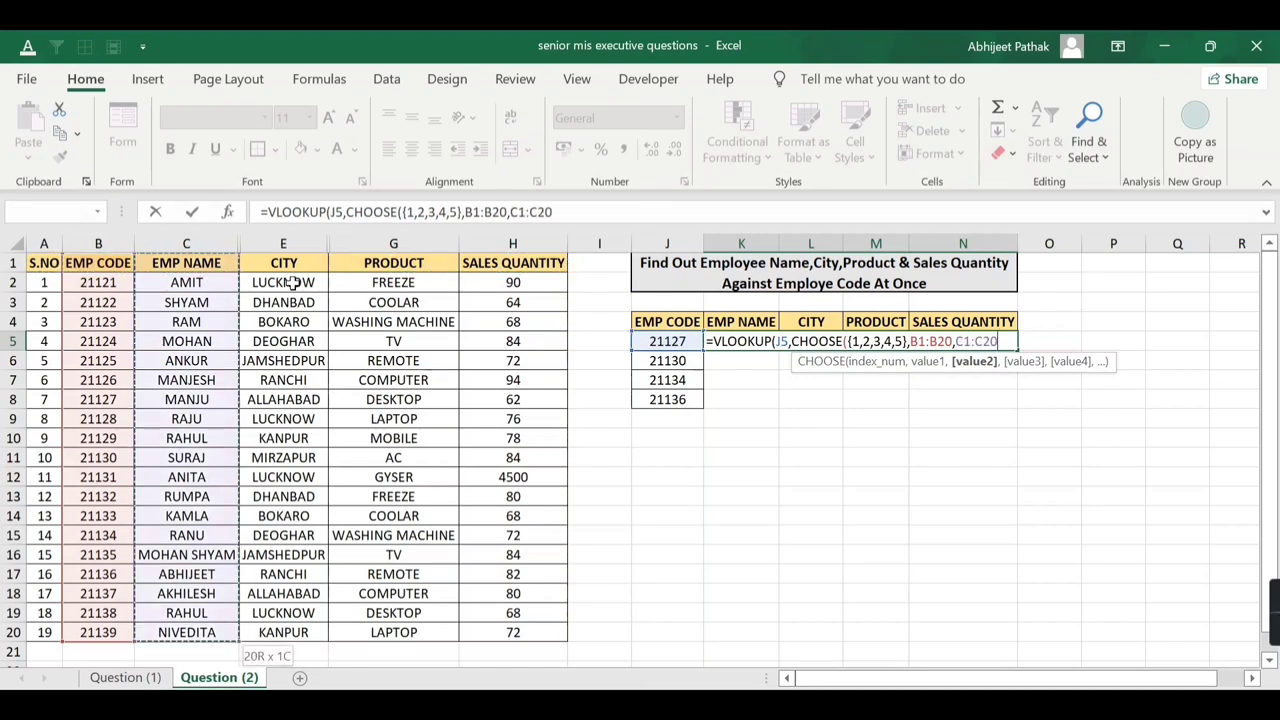
Add the city range E1:E20 as the third CHOOSE value in the K5:N5 formula
text(,)
key(Left)
key(Left)
key(Left)
key(Left)
key(Up)
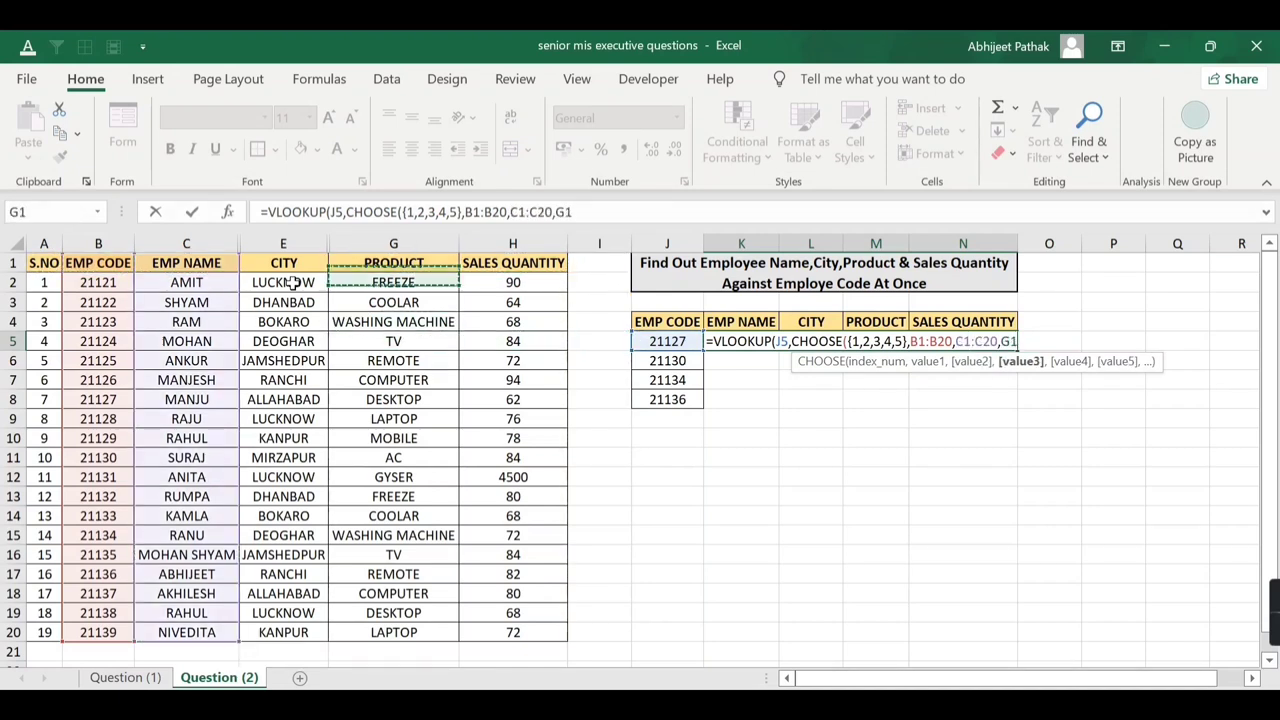
key(Up)
key(Up)
key(Up)
key(Left)
key(Left)
key(shift+Down)
key(shift+Down)
key(shift+Down)
key(shift+Down)
key(shift+Down)
key(shift+Down)
key(shift+Down)
key(shift+Down)
key(shift+Down)
key(shift+Down)
key(shift+Down)
key(shift+Down)
key(shift+Down)
key(shift+Down)
key(shift+Down)
key(shift+Down)
key(shift+Down)
key(shift+Down)
key(shift+Down)
Add the product range G1:G20 as the fourth CHOOSE value
text(,)
key(Left)
key(Left)
key(Left)
key(Left)
key(Up)
key(Up)
key(Up)
key(Up)
key(shift+Down)
key(shift+Down)
key(shift+Down)
key(shift+Down)
key(shift+Down)
key(shift+Down)
key(shift+Down)
key(shift+Down)
key(shift+Down)
key(shift+Down)
key(shift+Down)
key(shift+Down)
key(shift+Down)
key(shift+Down)
key(shift+Down)
key(shift+Down)
key(shift+Down)
key(shift+Down)
key(shift+Down)
Add the sales quantity range H1:H20 as the fifth value and close the CHOOSE function
text(,)
key(Left)
key(Left)
key(Left)
key(Up)
key(Up)
key(Up)
key(Up)
key(Right)
key(shift+Down)
key(shift+Down)
key(shift+Down)
key(shift+Down)
key(shift+Down)
key(shift+Down)
key(shift+Down)
key(shift+Down)
key(shift+Down)
key(shift+Down)
key(shift+Down)
key(shift+Down)
key(shift+Down)
key(shift+Down)
key(shift+Down)
key(shift+Down)
key(shift+Down)
key(shift+Down)
key(shift+Down)
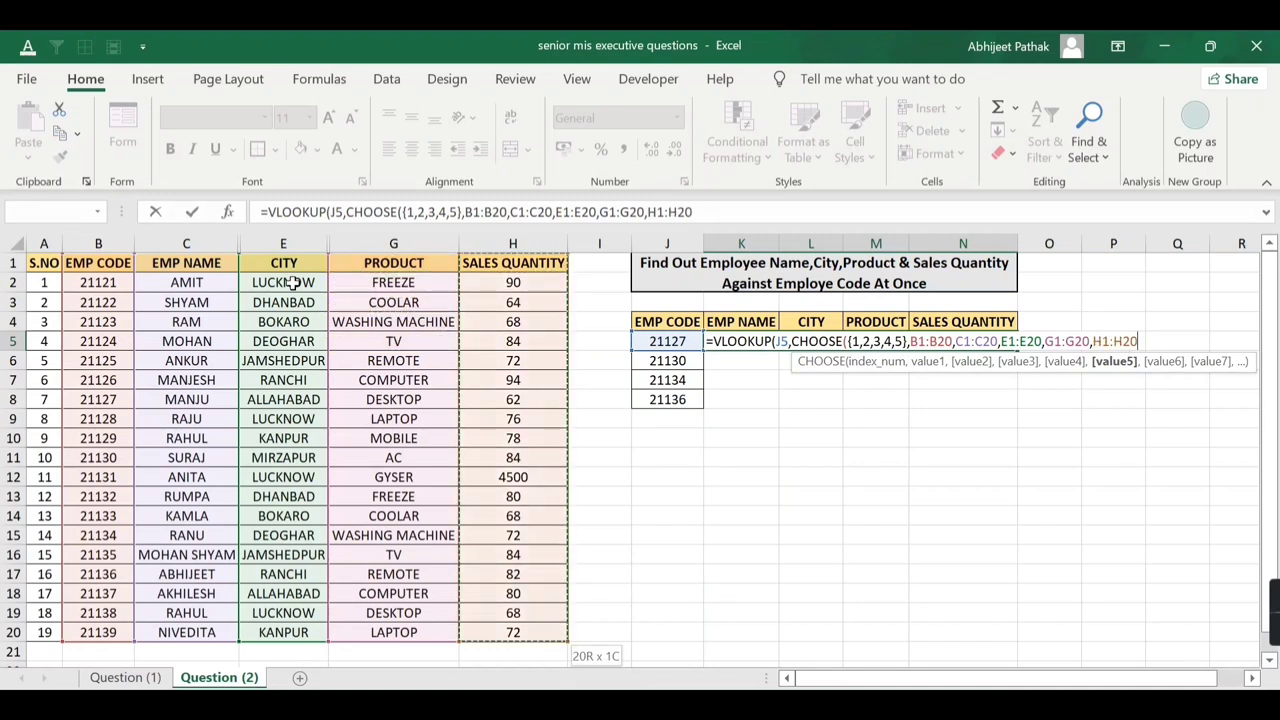
text())
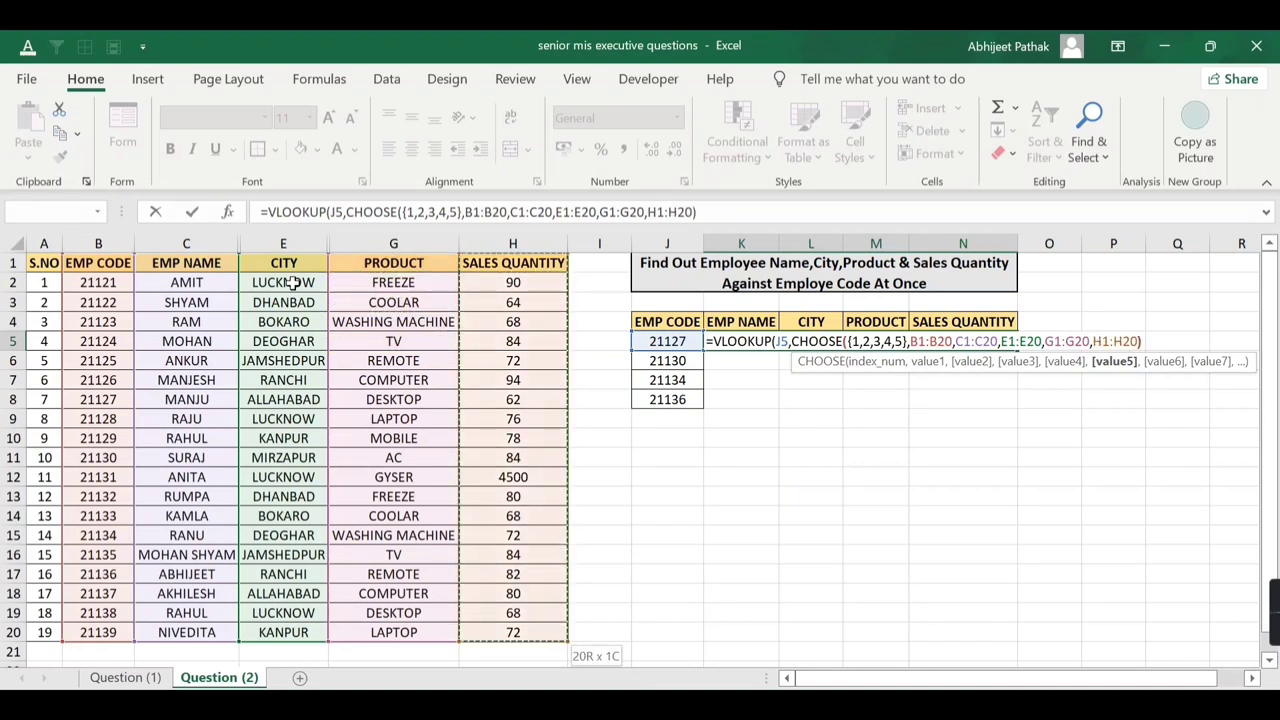
Complete the VLOOKUP with column indexes {2,3,4,5} and exact match 0, and enter it as an array formula
text(,)
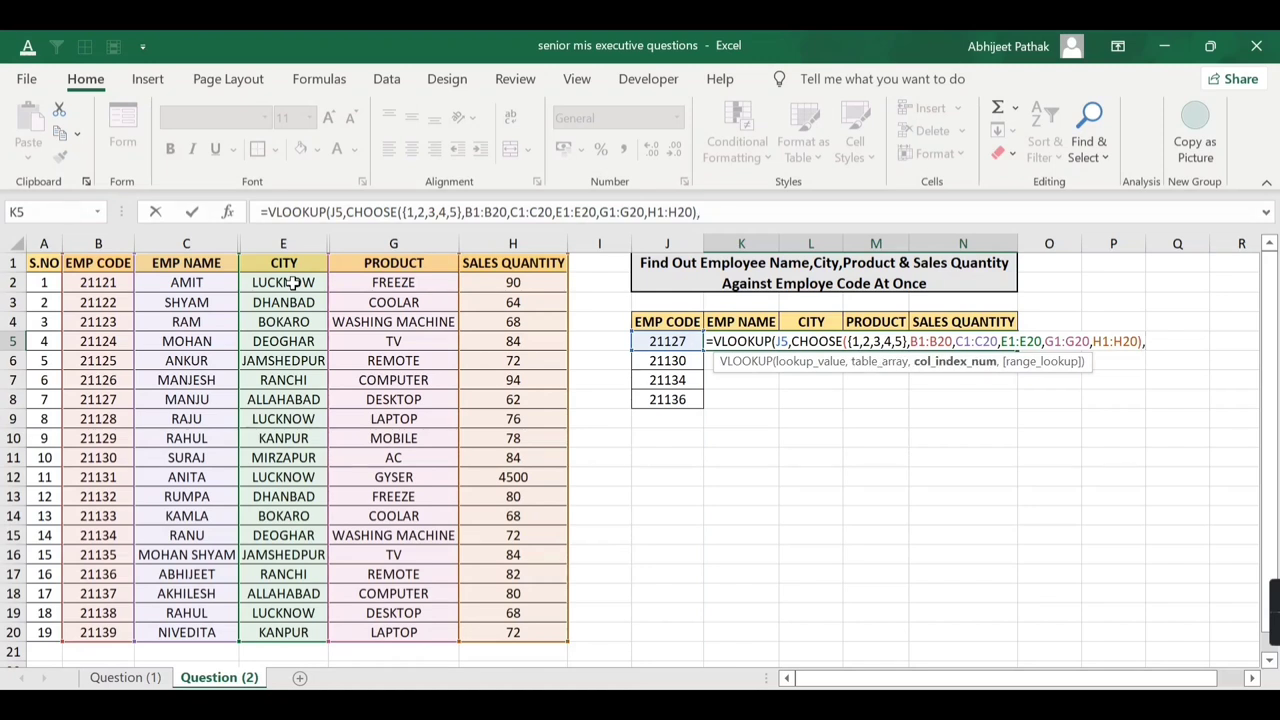
text({)
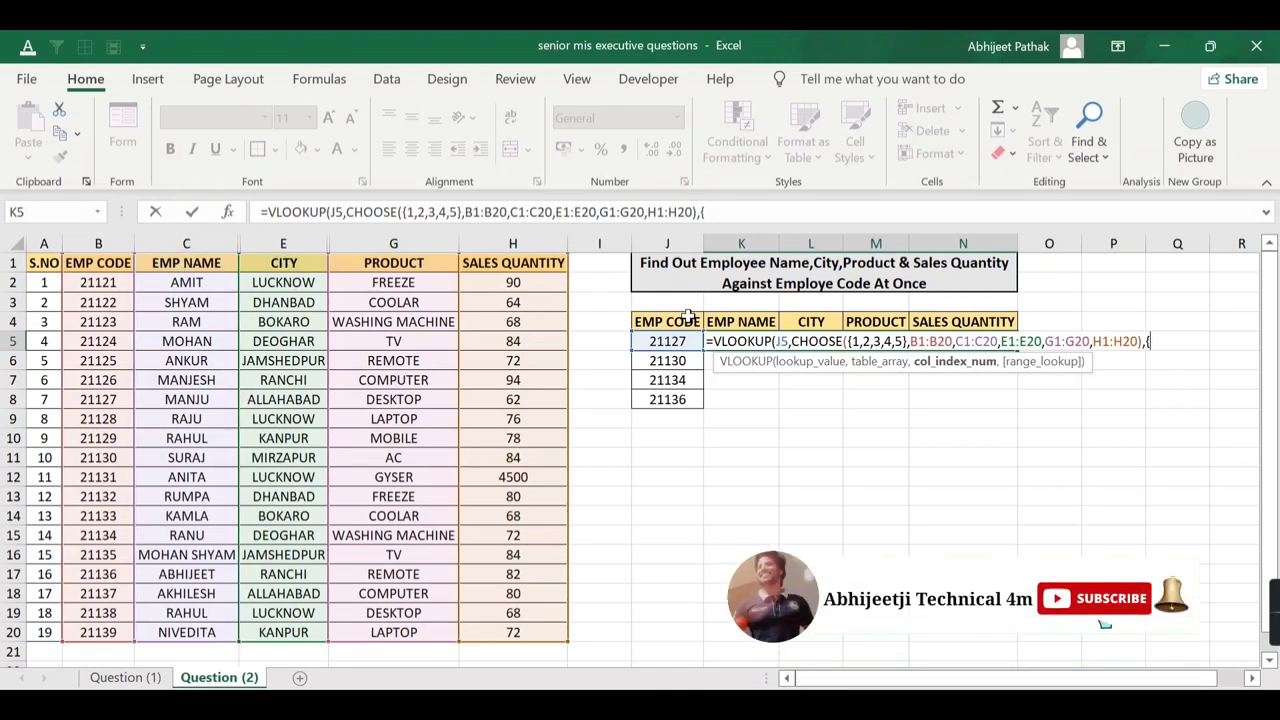
text(2,3,4,5)
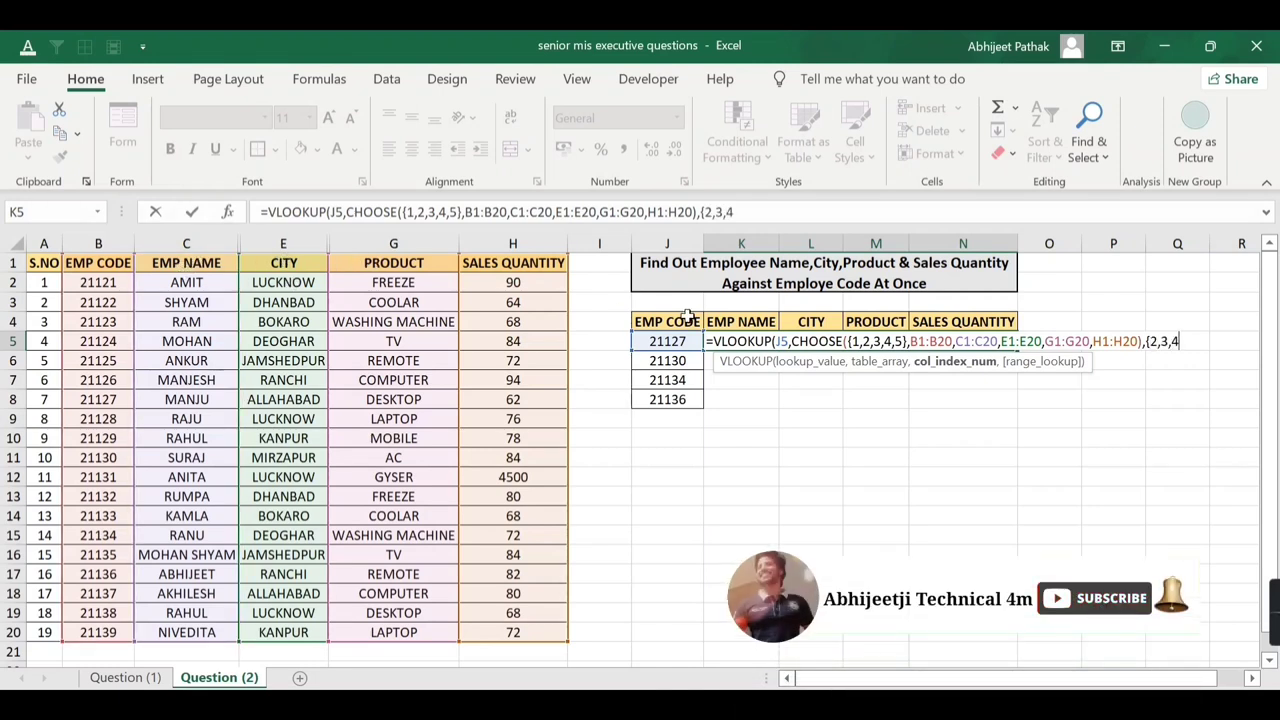
text(},0))
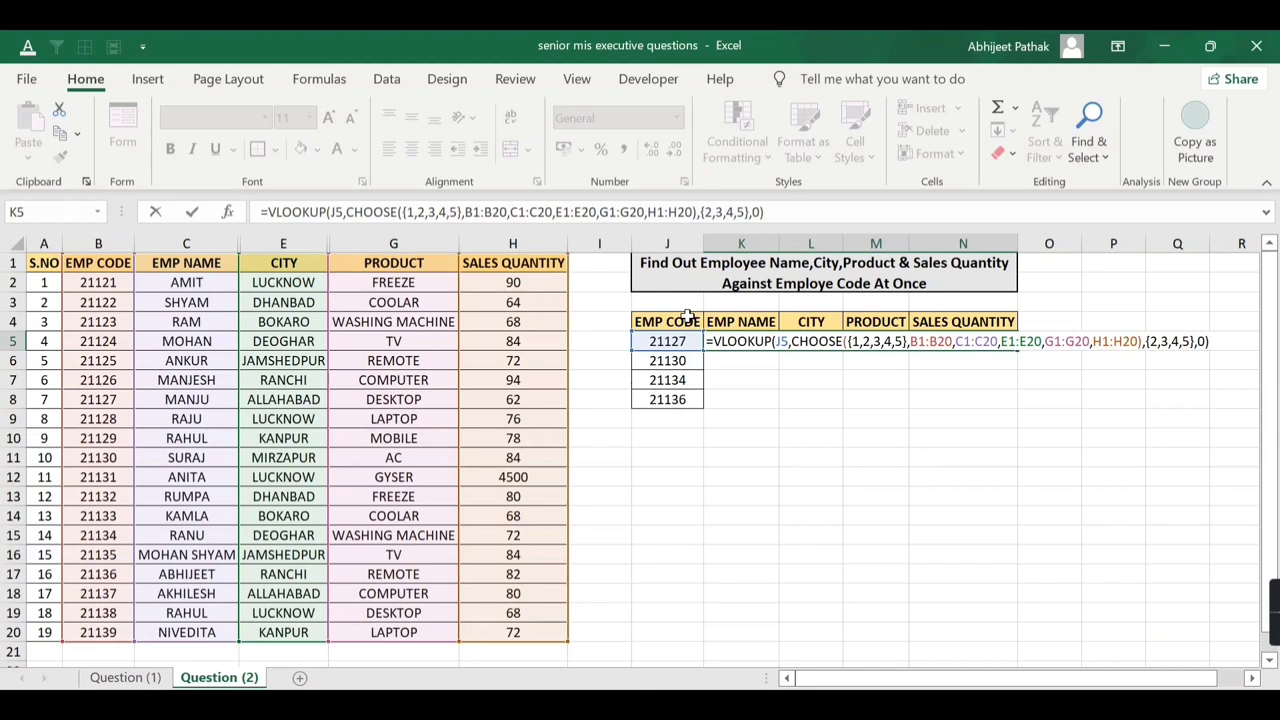
key(ctrl+shift+Return)
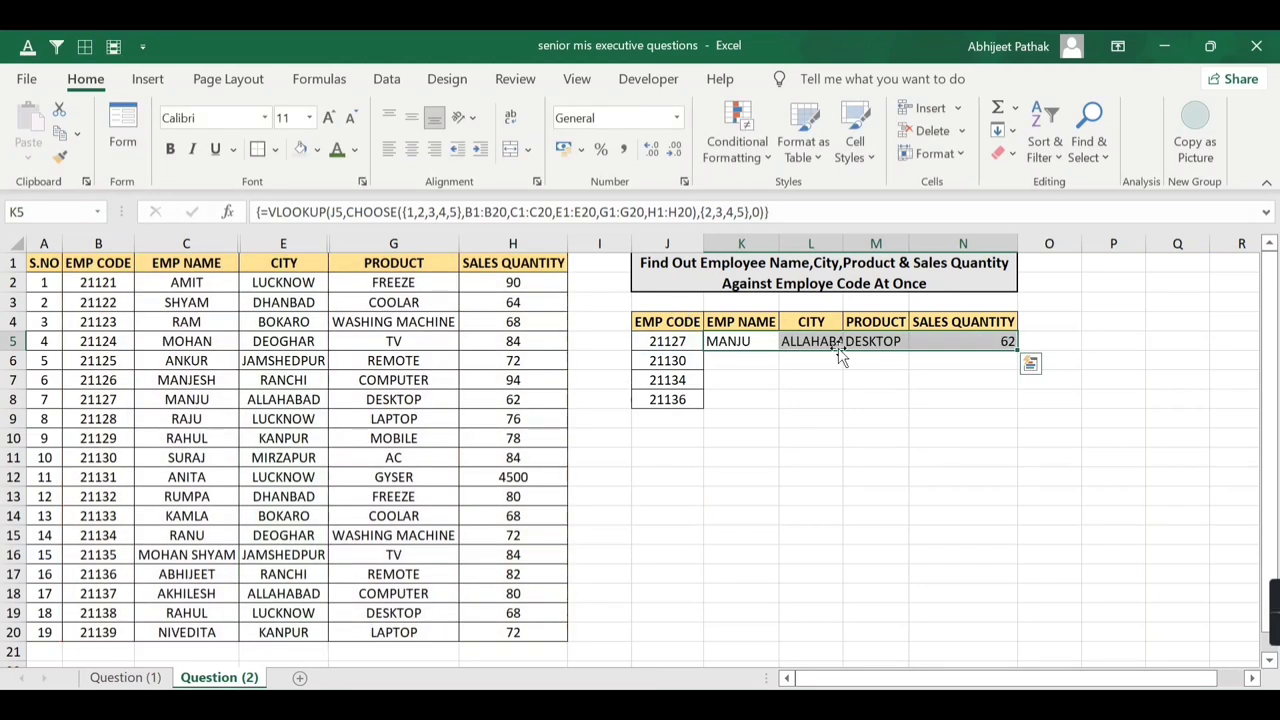
Compare the returned values in K5:N5 with the matching employee's row in the source table
click(740, 341)
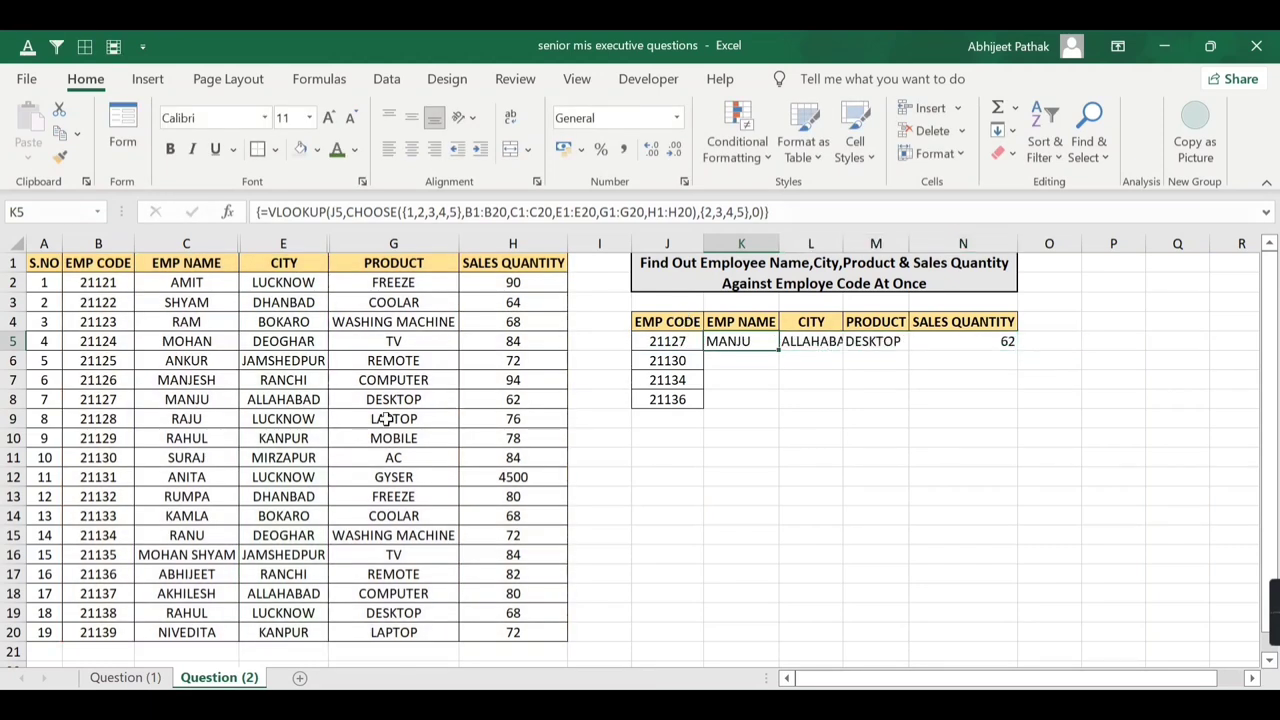
click(190, 400)
click(280, 400)
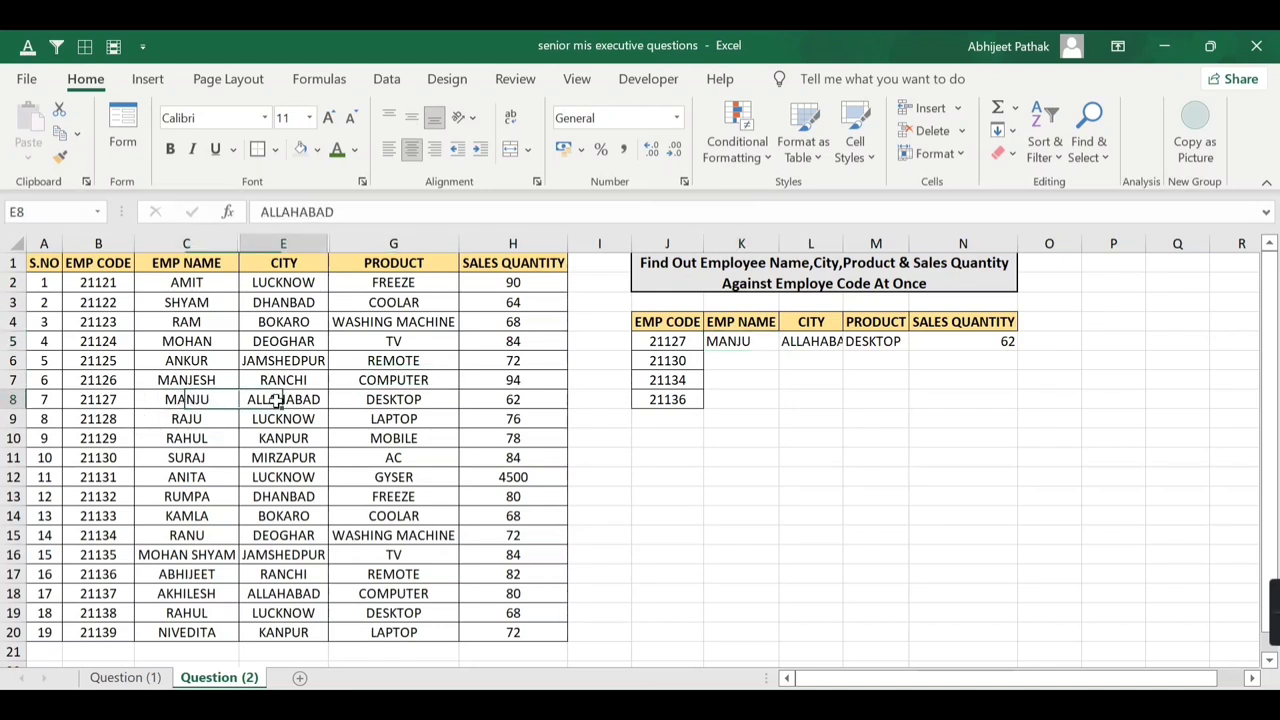
click(372, 398)
click(764, 341)
click(810, 341)
click(866, 341)
click(978, 341)
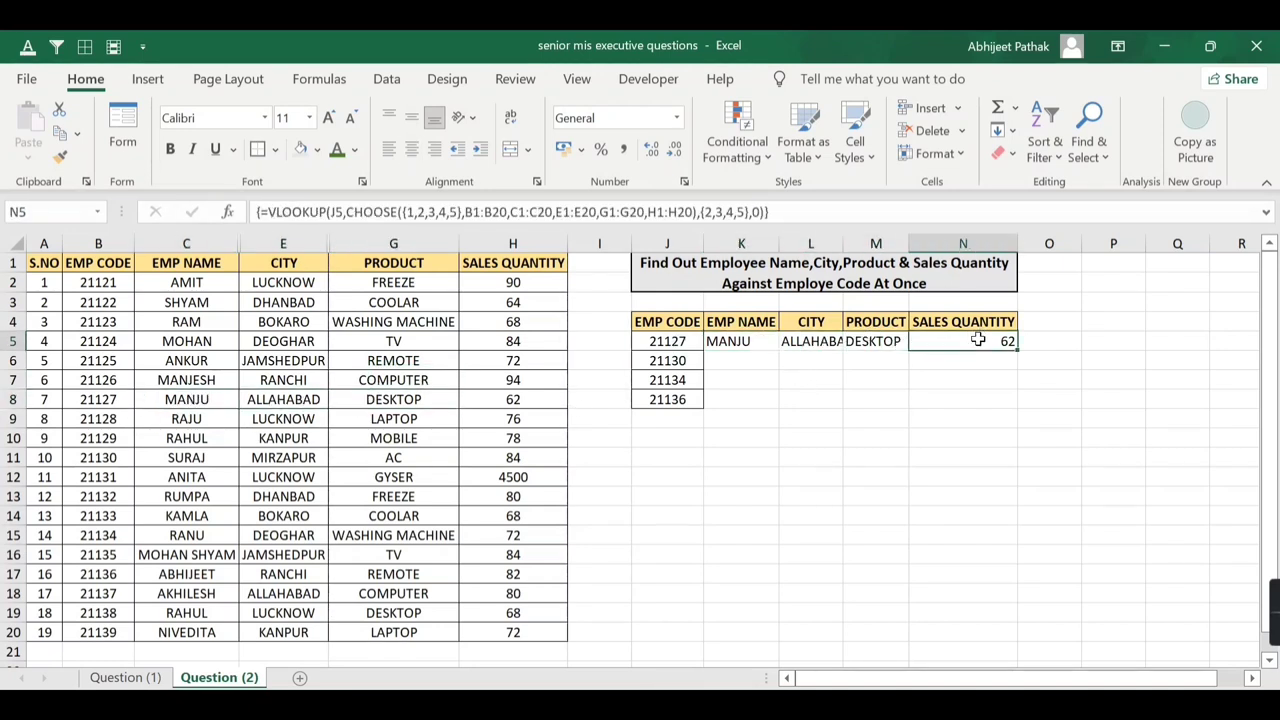
Edit the array formula in K5 and make the employee code range absolute as $B$1:$B$20
click(757, 341)
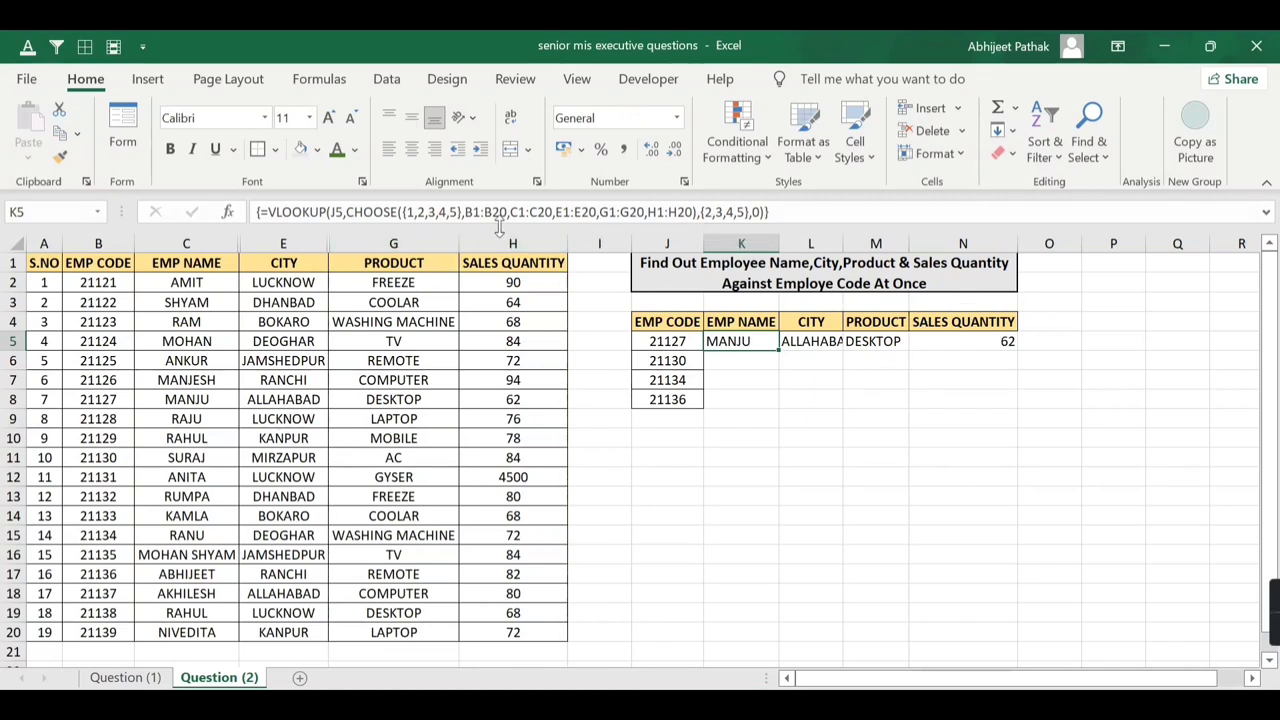
click(463, 212)
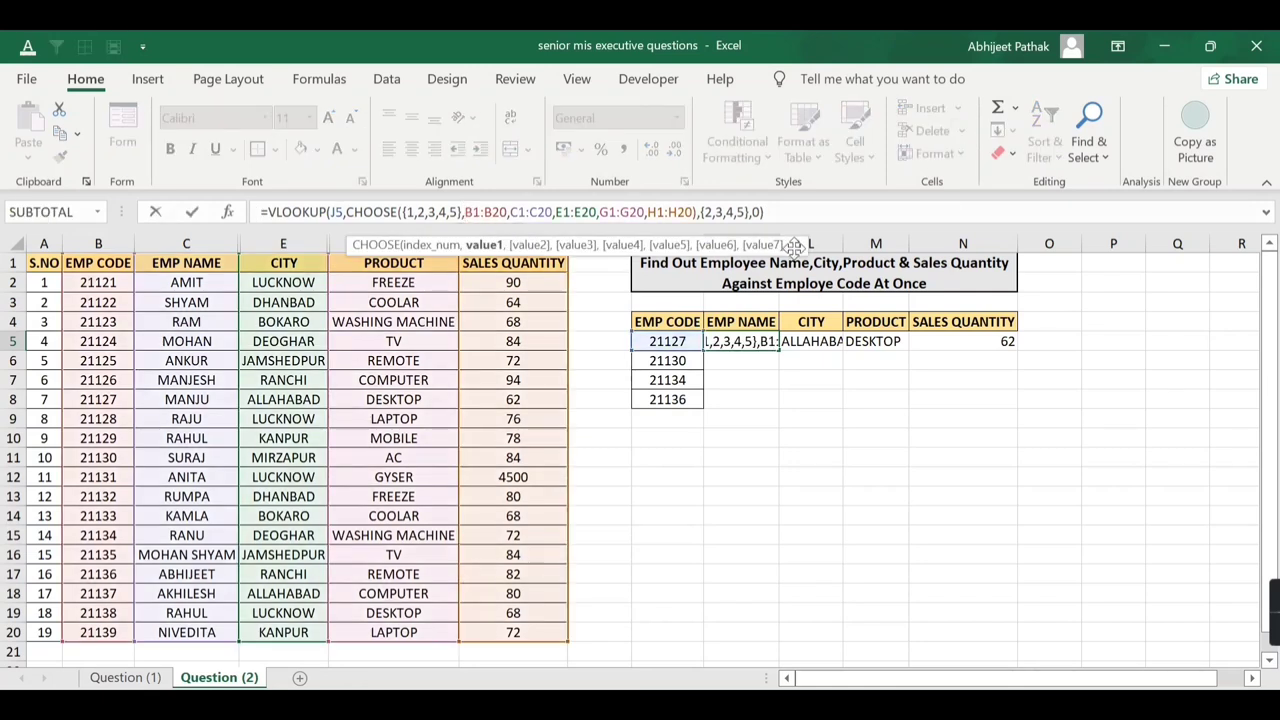
key(shift+Right)
key(shift+Right)
key(shift+Right)
key(shift+Right)
key(shift+Right)
key(shift+Right)
key(F4)
key(Right)
key(Right)
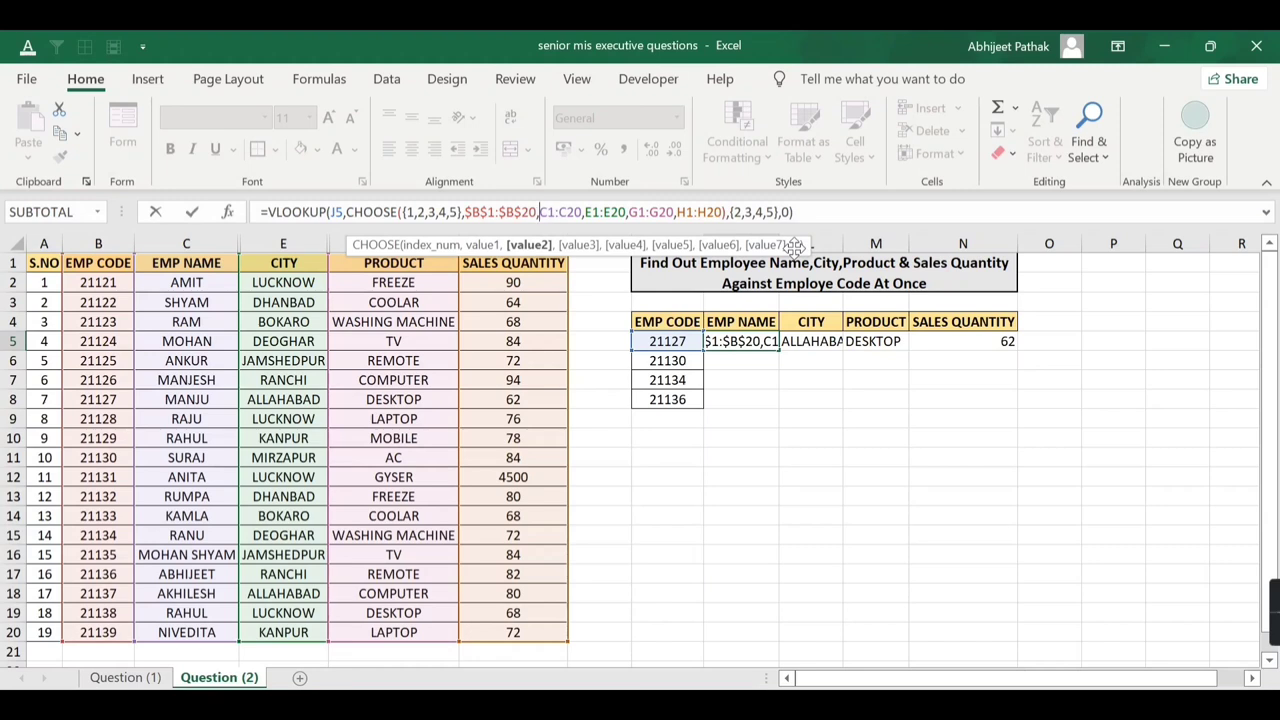
Make the employee name and city ranges absolute as $C$1:$C$20 and $E$1:$E$20
key(shift+Right)
key(shift+Right)
key(shift+Right)
key(shift+Right)
key(shift+Right)
key(shift+Right)
key(F4)
key(Right)
key(shift+Right)
key(shift+Right)
key(shift+Right)
key(shift+Right)
key(shift+Right)
key(shift+Right)
key(F4)
Make the product and sales quantity ranges absolute as $G$1:$G$20 and $H$1:$H$20, and re-enter the array formula
key(Right)
key(Right)
key(shift+Right)
key(shift+Right)
key(shift+Right)
key(shift+Right)
key(shift+Right)
key(shift+Right)
key(F4)
key(Right)
key(shift+Right)
key(shift+Right)
key(shift+Right)
key(shift+Right)
key(shift+Right)
key(shift+Right)
key(F4)
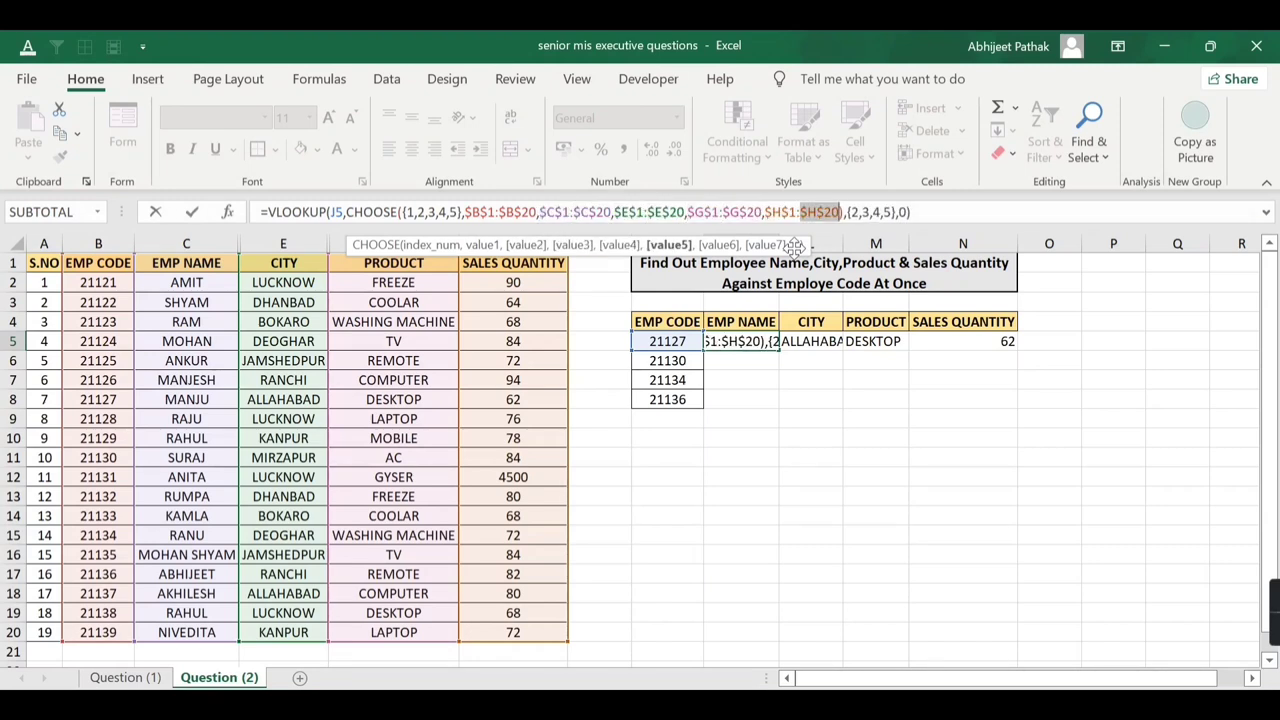
key(ctrl+shift+Return)
Fill the array formula from K5:N5 down to row 8 for the remaining employee codes
drag(788, 348, 1021, 408)
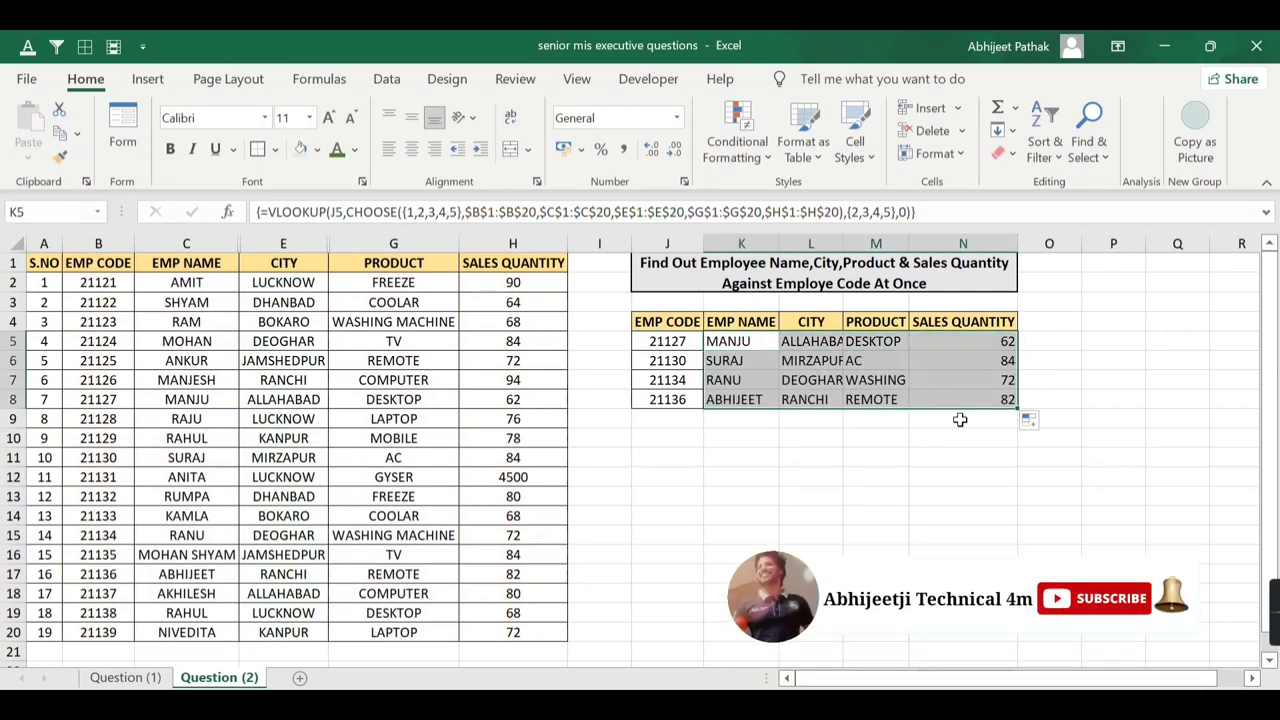
click(698, 404)
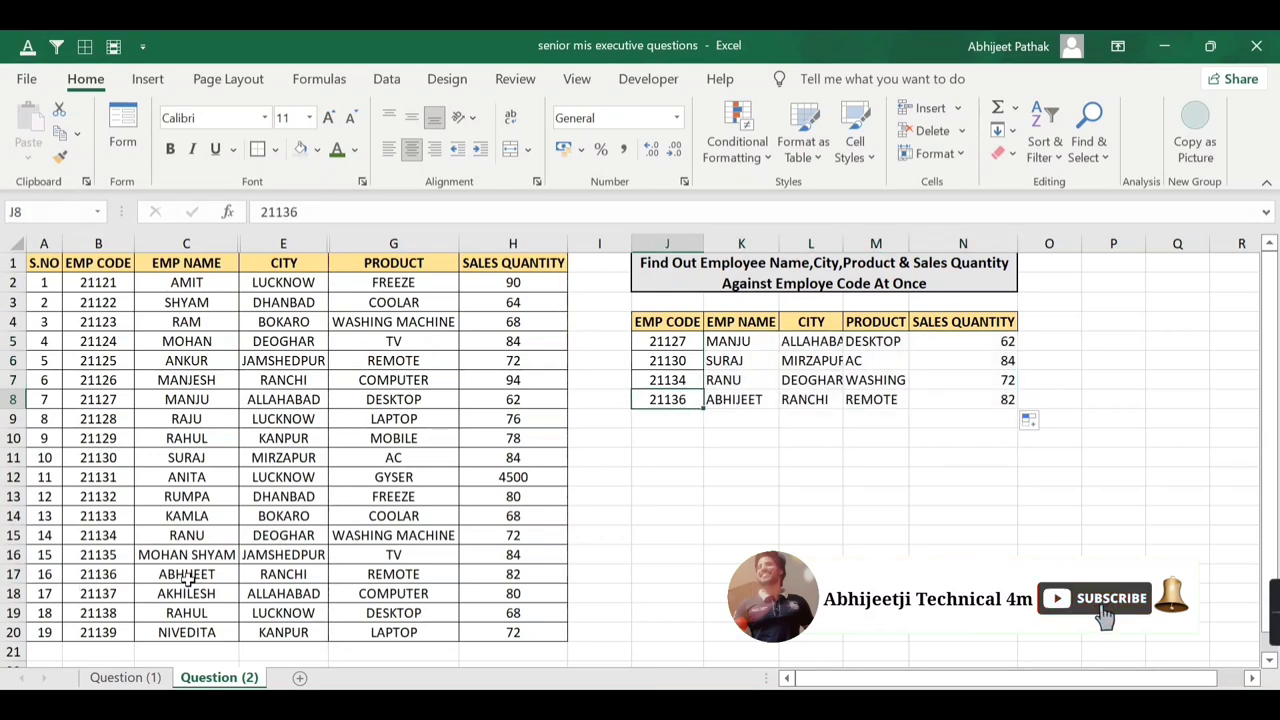